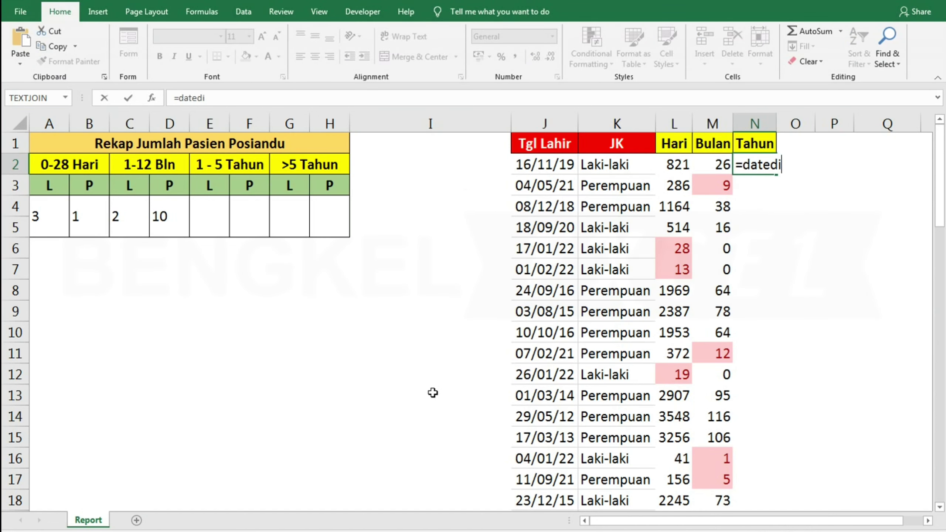
Enter the years-of-age DATEDIF formula using J2 and TODAY() with "Y", and fill it down the Tahun column
{"action": "left_click", "coordinate": [670, 168]}
{"action": "type", "text": ";TODAY();\"Y\")"}
{"action": "key", "text": "Return"}
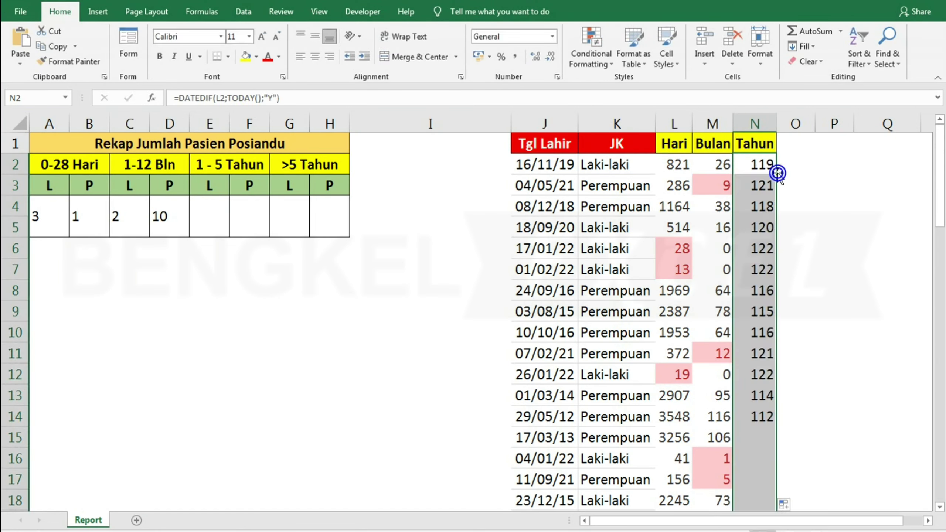
{"action": "type", "text": "IF("}
{"action": "left_click", "coordinate": [545, 164]}
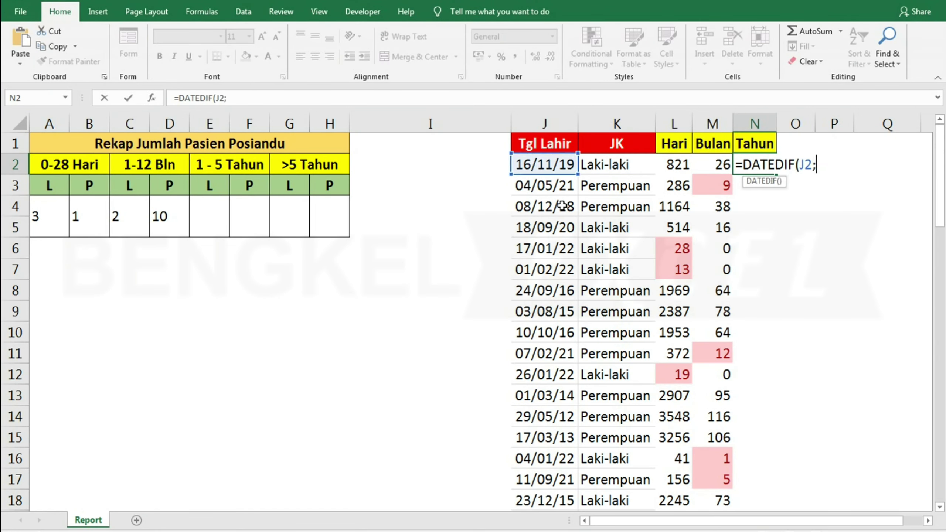
{"action": "type", "text": ";TODAY();\"Y\")"}
{"action": "key", "text": "Return"}
{"action": "double_click", "coordinate": [775, 175]}
Start a COUNTIFS counting "laki-laki" in column K, with the Tahun column and a ">1" criterion
{"action": "type", "text": "="}
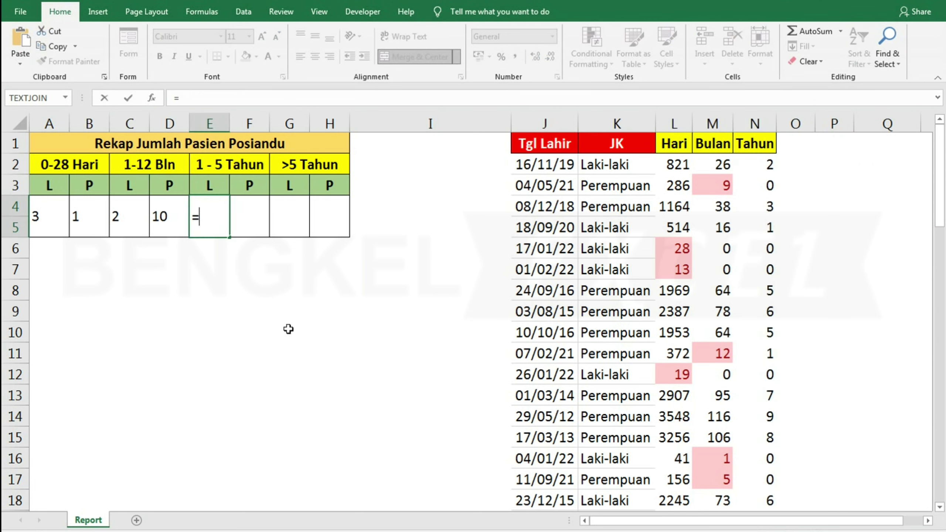
{"action": "type", "text": "COUNTIFS(K:K;\"laki-laki\""}
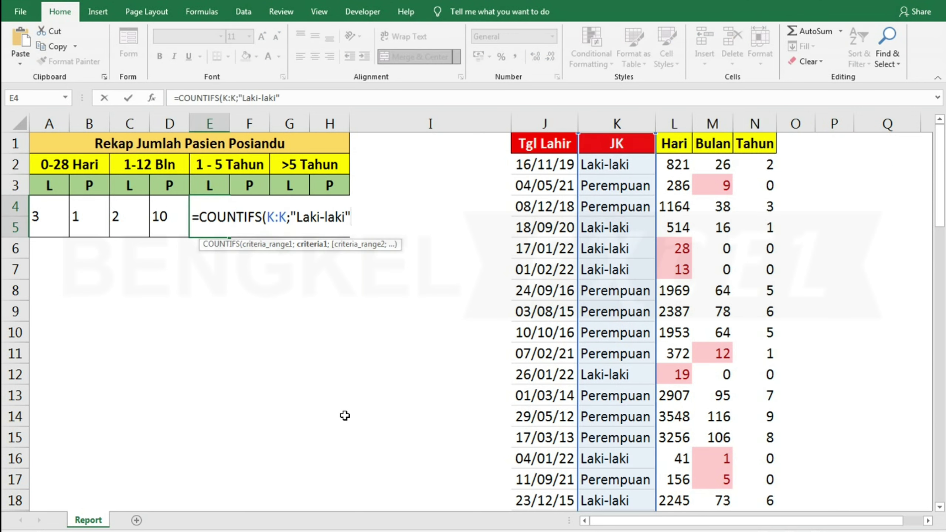
{"action": "type", "text": ";"}
{"action": "left_click", "coordinate": [755, 123]}
{"action": "type", "text": ";\">1"}
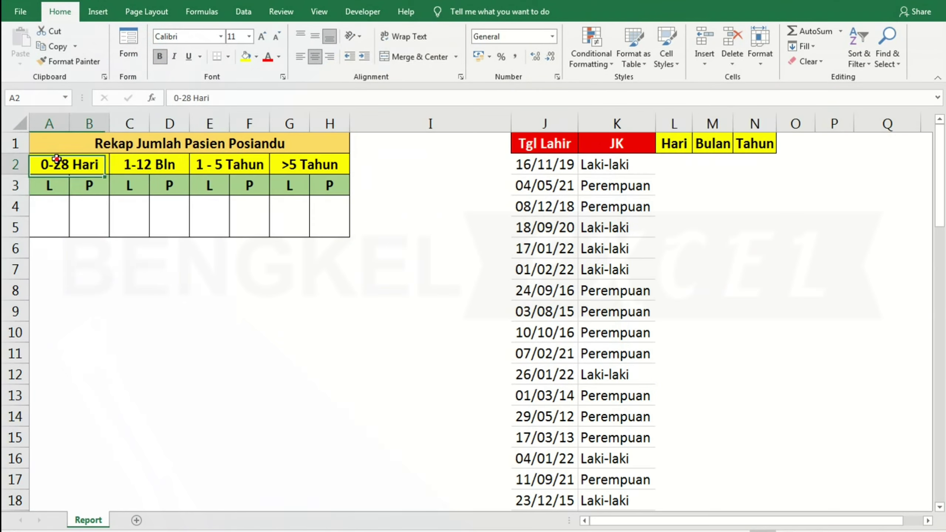
{"action": "left_click", "coordinate": [48, 186]}
{"action": "left_click", "coordinate": [91, 186]}
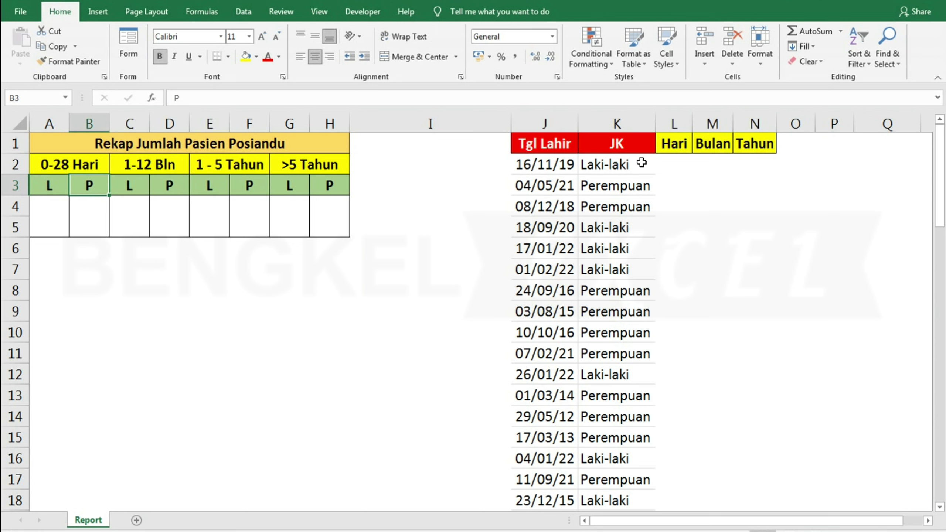
{"action": "left_click", "coordinate": [682, 145]}
{"action": "left_click", "coordinate": [58, 166]}
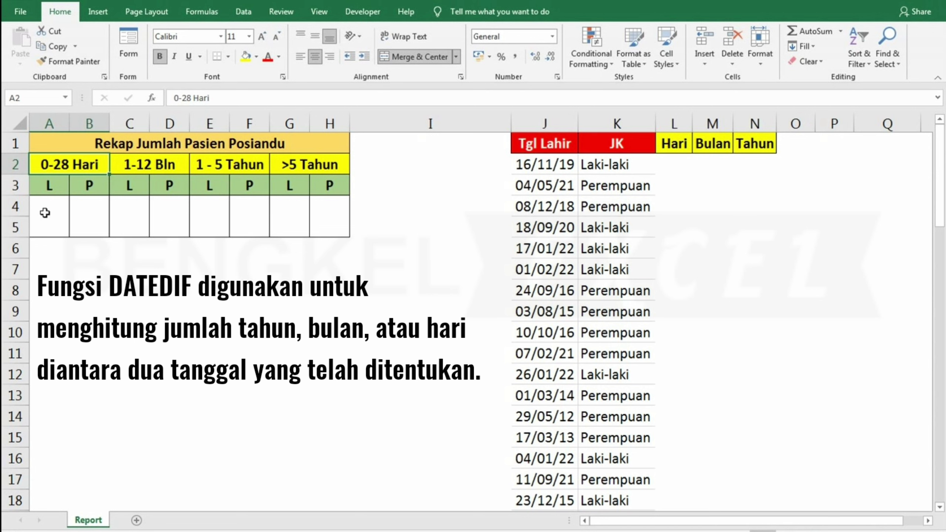
{"action": "left_click", "coordinate": [45, 211]}
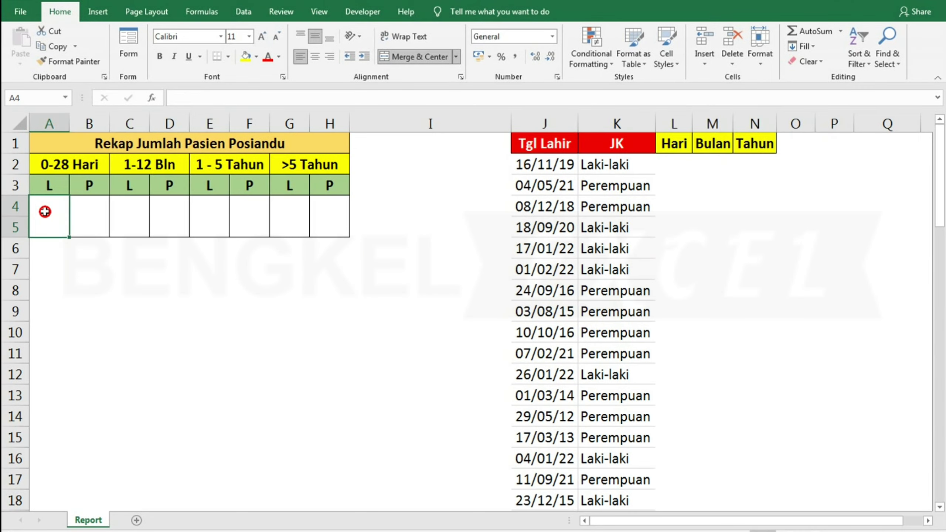
{"action": "left_click", "coordinate": [683, 162]}
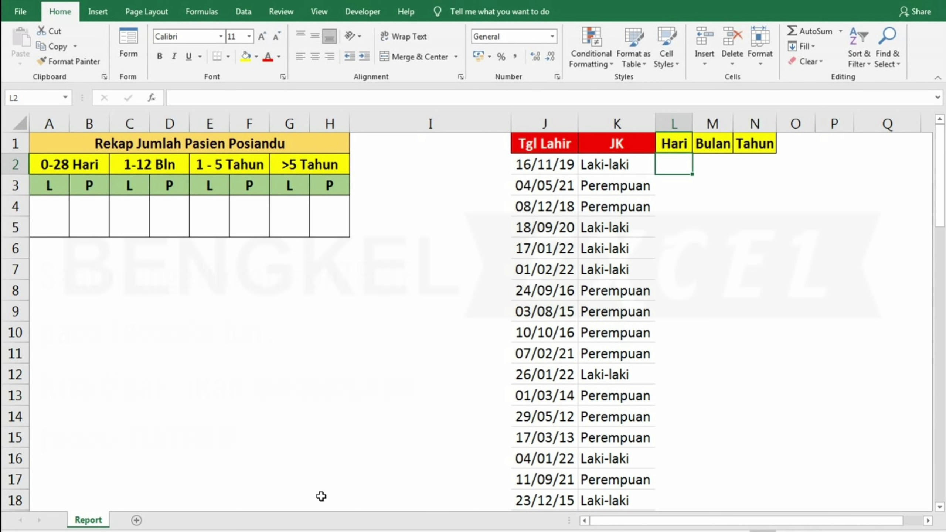
Enter =DATEDIF(J2;TODAY();"D") in L2, giving an age of 821 days
{"action": "type", "text": "="}
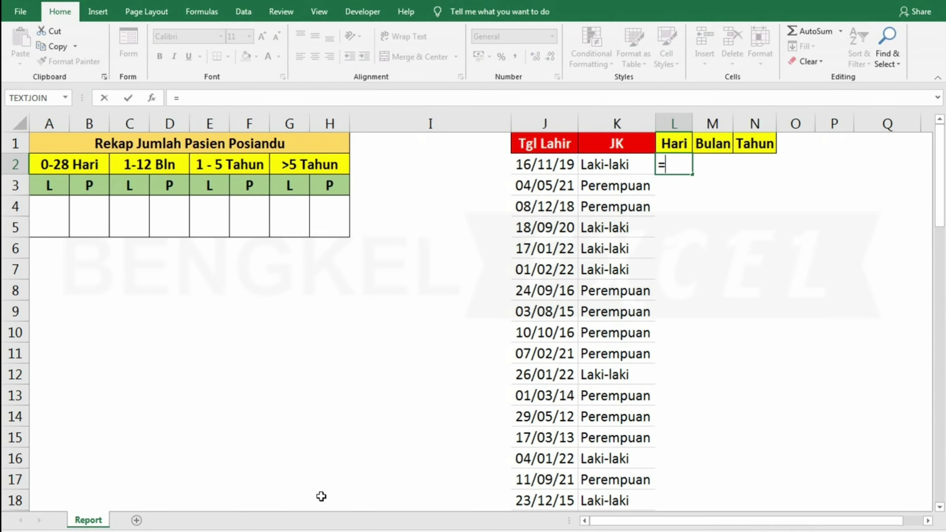
{"action": "type", "text": "da"}
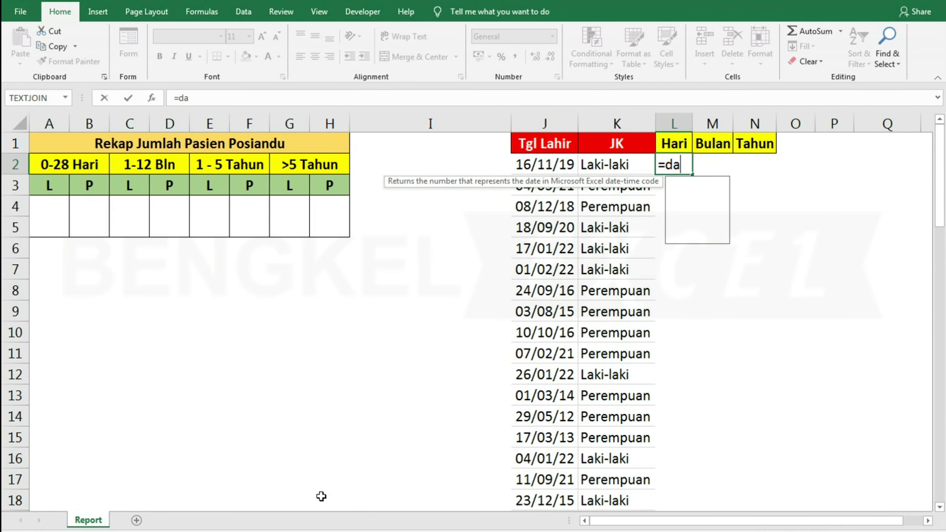
{"action": "type", "text": "ted"}
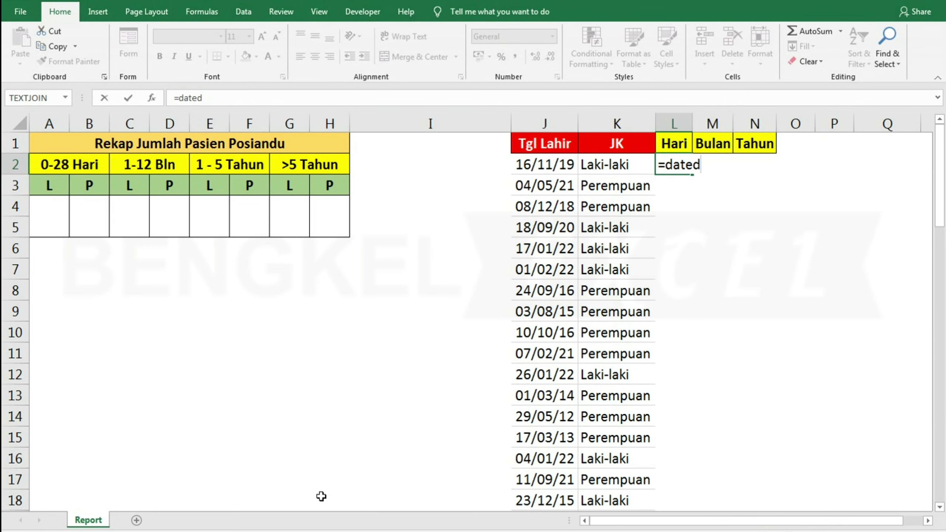
{"action": "type", "text": "if"}
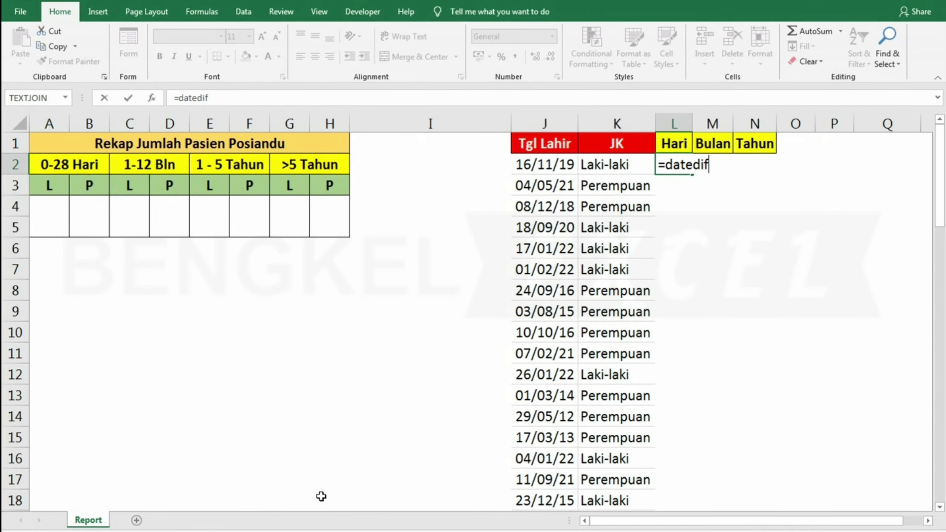
{"action": "type", "text": "("}
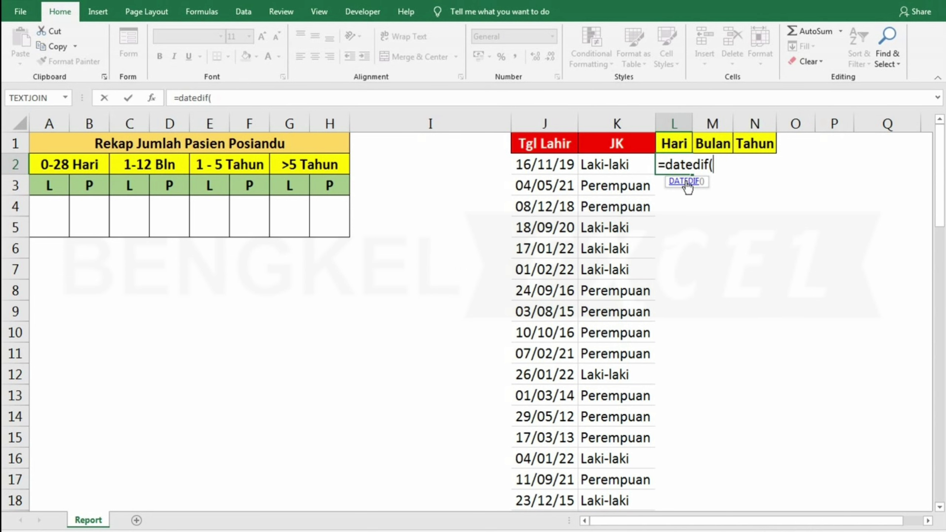
{"action": "left_click", "coordinate": [557, 165]}
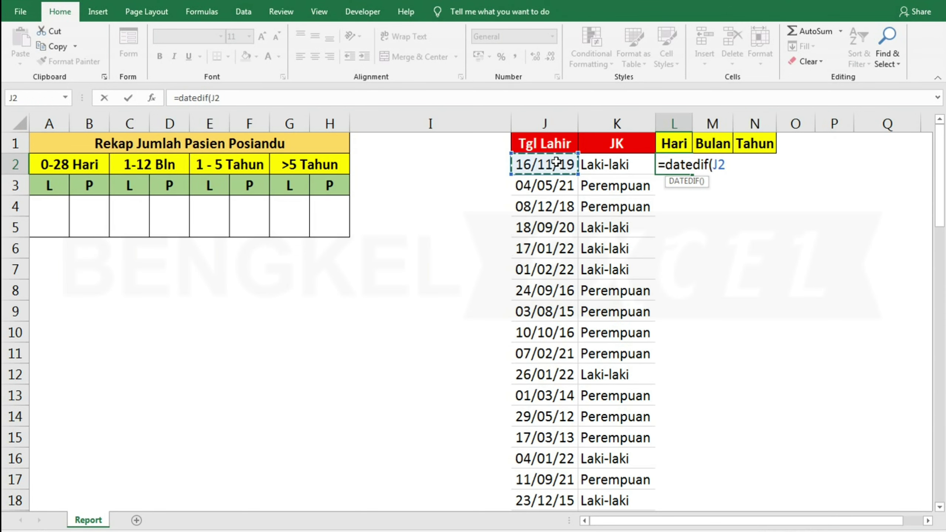
{"action": "type", "text": ";"}
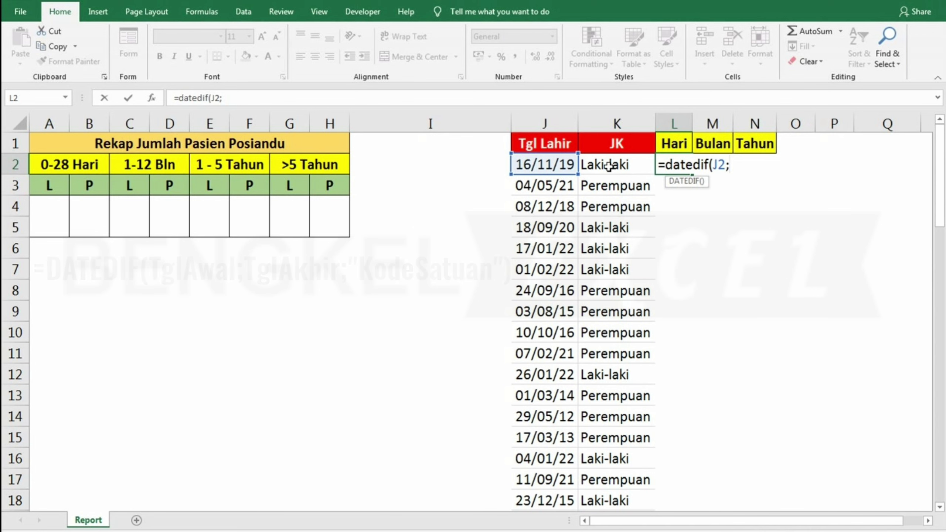
{"action": "type", "text": "toda"}
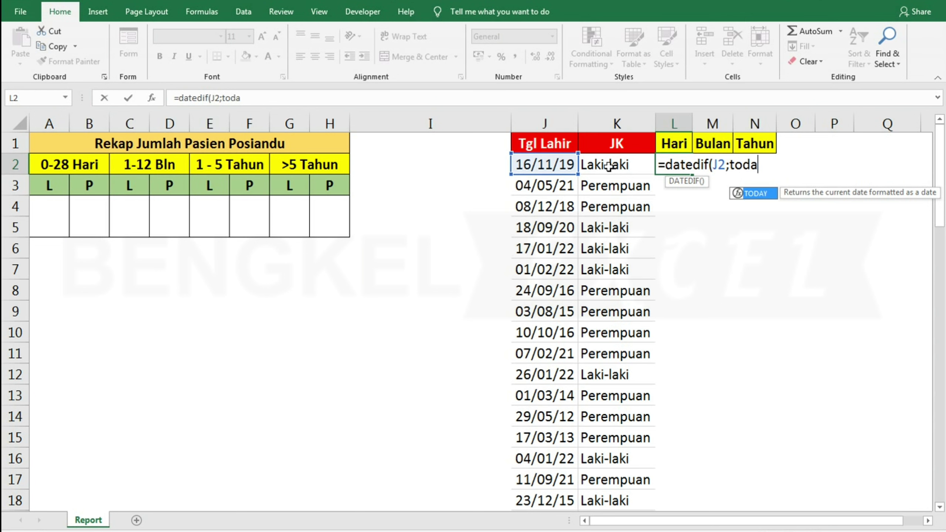
{"action": "key", "text": "Tab"}
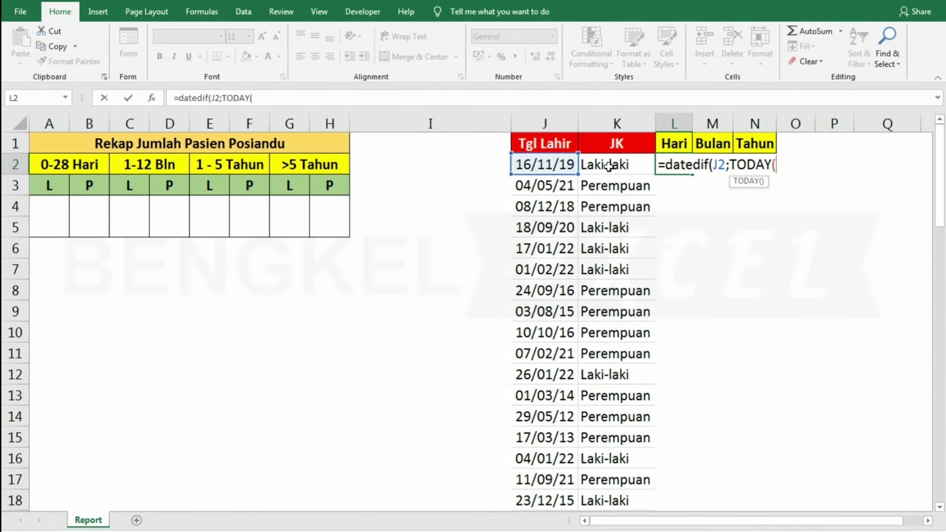
{"action": "type", "text": ")"}
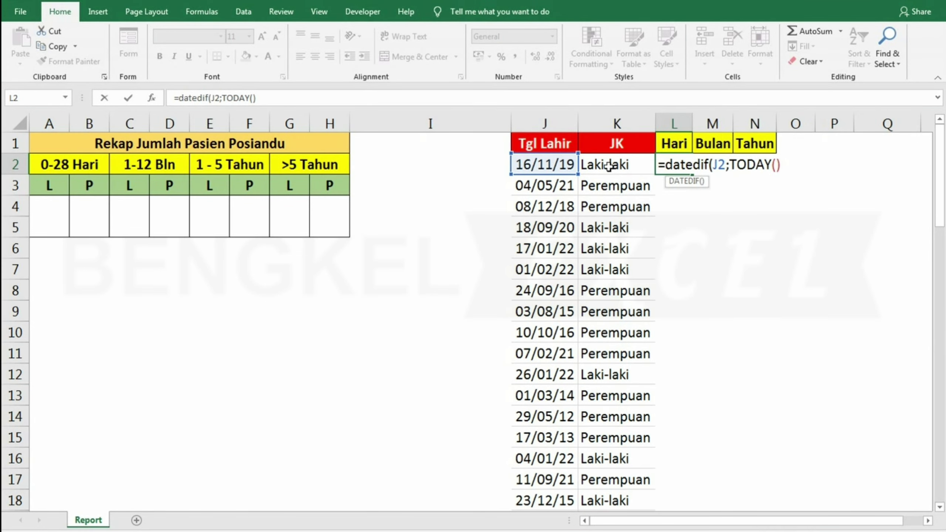
{"action": "type", "text": ";"}
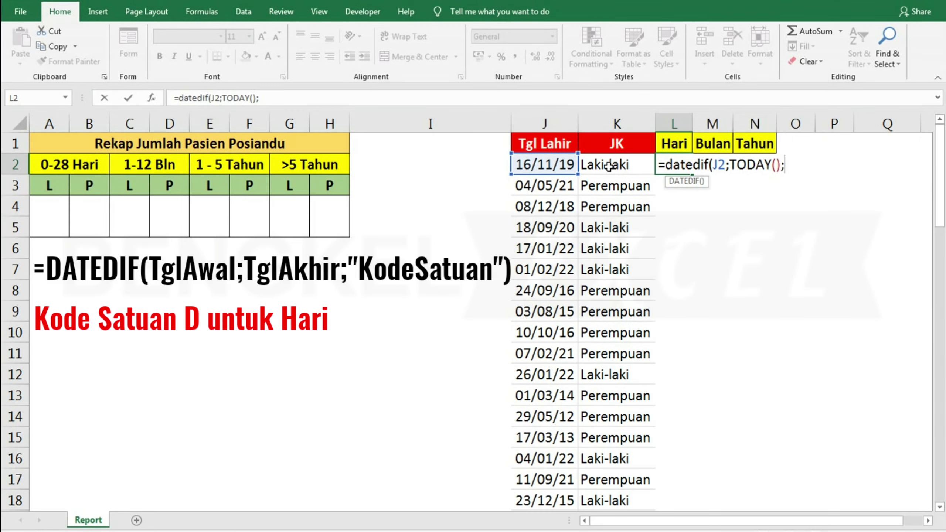
{"action": "type", "text": "\""}
{"action": "type", "text": "D"}
{"action": "type", "text": "\""}
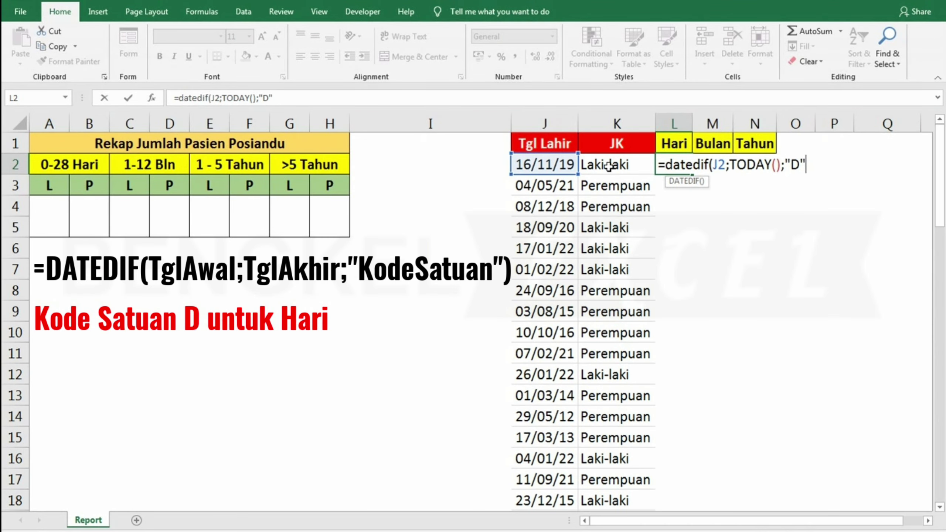
{"action": "type", "text": ")"}
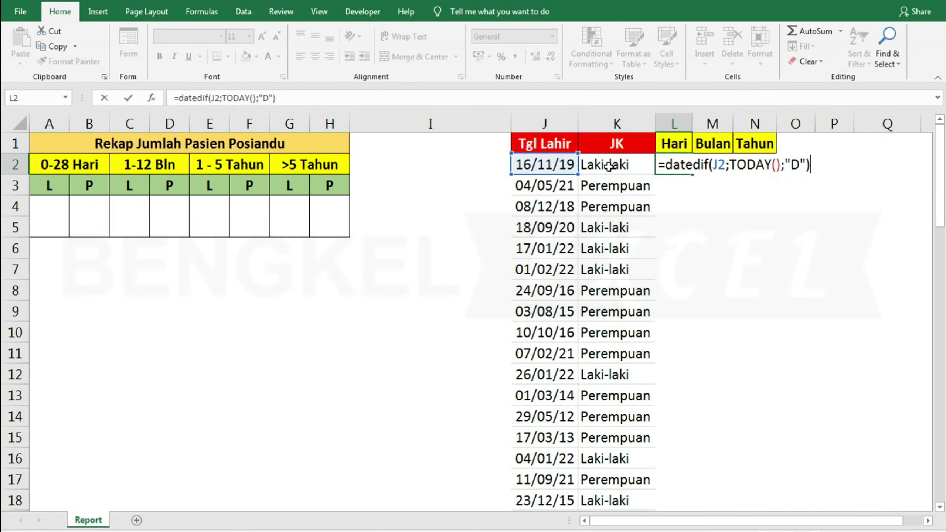
{"action": "key", "text": "Return"}
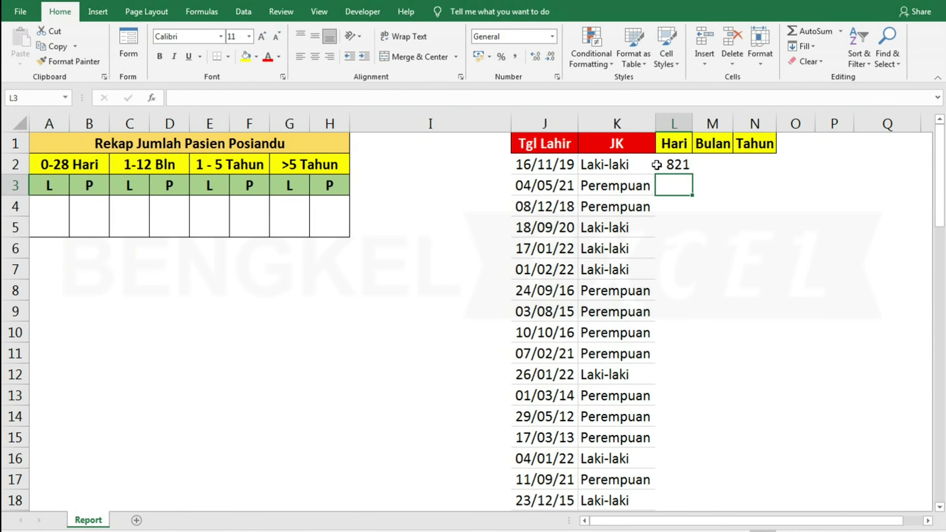
Copy L2's days formula down the Hari column, producing values like 286, 1164 and 2245
{"action": "left_click", "coordinate": [677, 165]}
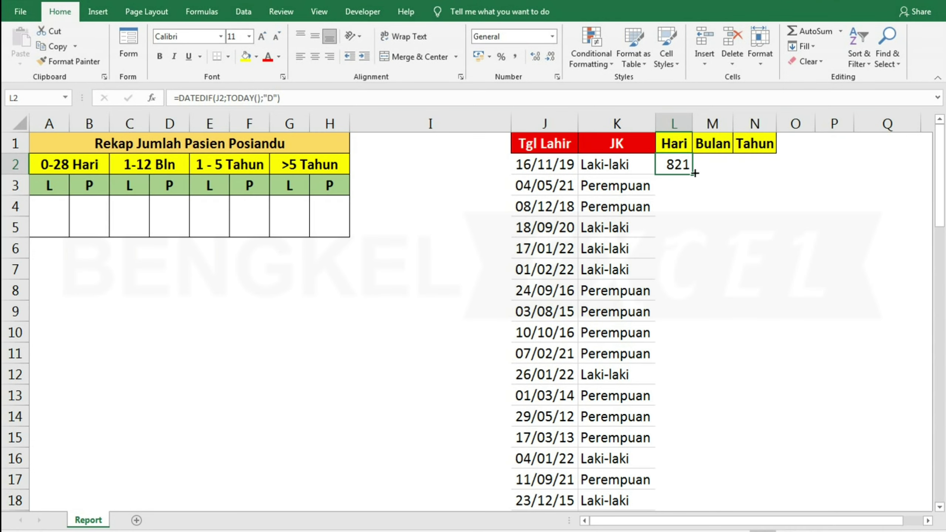
{"action": "double_click", "coordinate": [694, 172]}
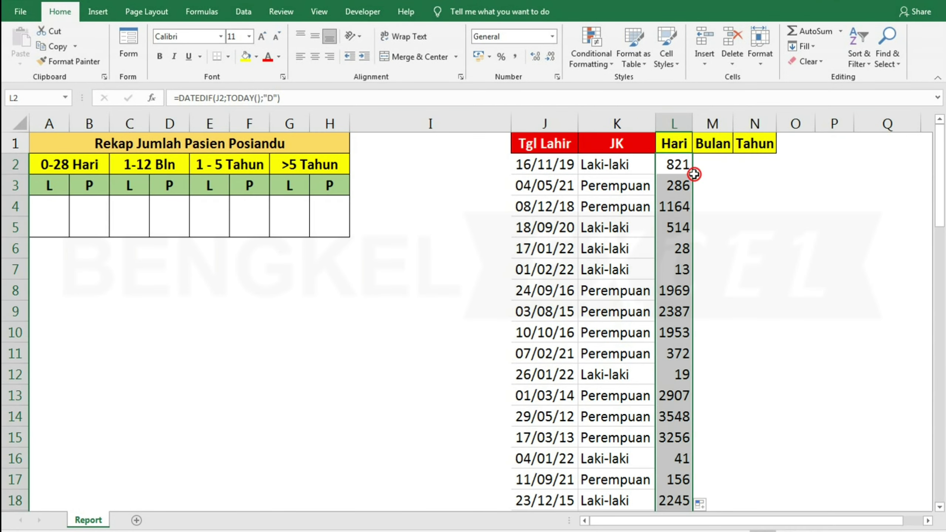
{"action": "left_click", "coordinate": [677, 166]}
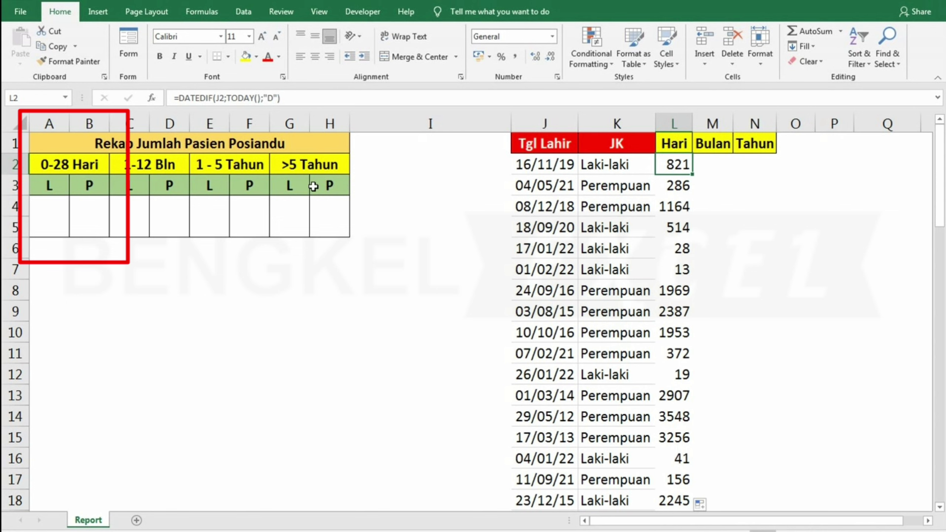
Start A4 as =COUNTIFS(K:K;"Laki-laki";L:L, using the JK and Hari columns
{"action": "left_click", "coordinate": [48, 217]}
{"action": "type", "text": "="}
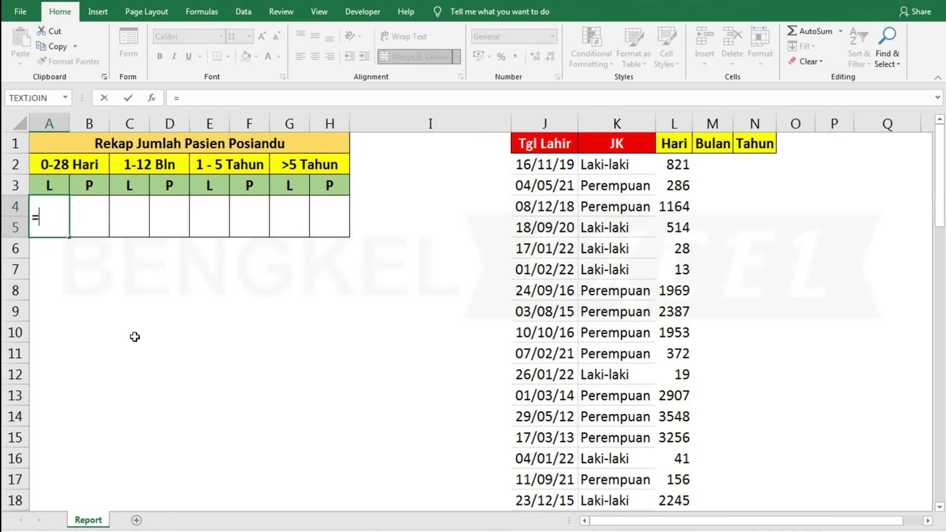
{"action": "type", "text": "COUN"}
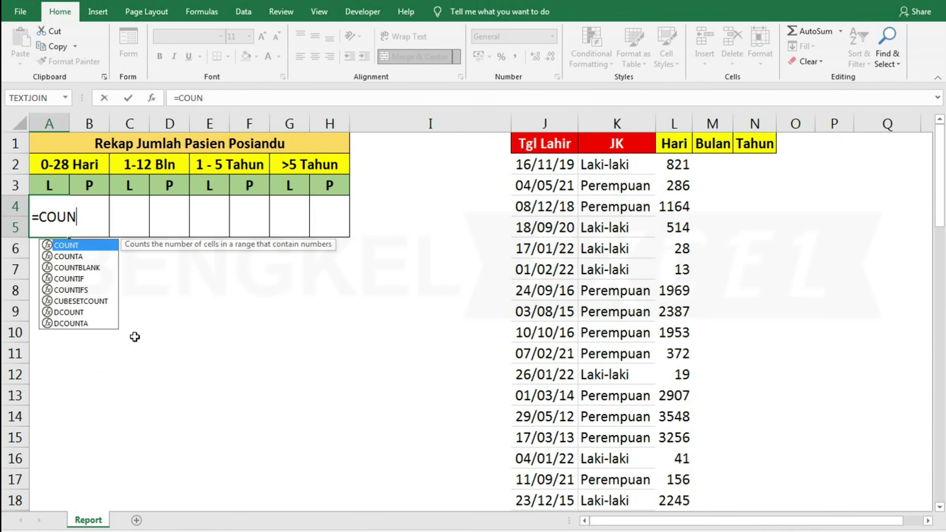
{"action": "type", "text": "T"}
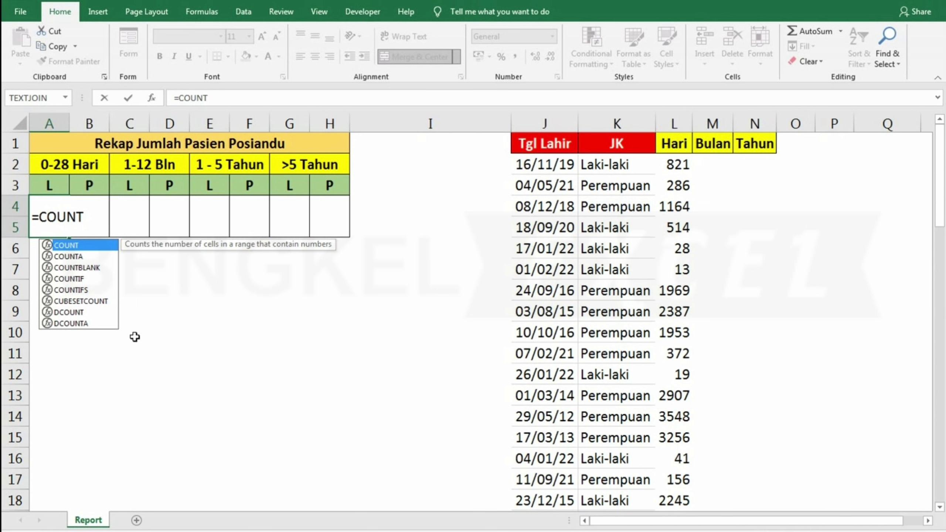
{"action": "key", "text": "Down"}
{"action": "key", "text": "Down"}
{"action": "key", "text": "Down"}
{"action": "key", "text": "Down"}
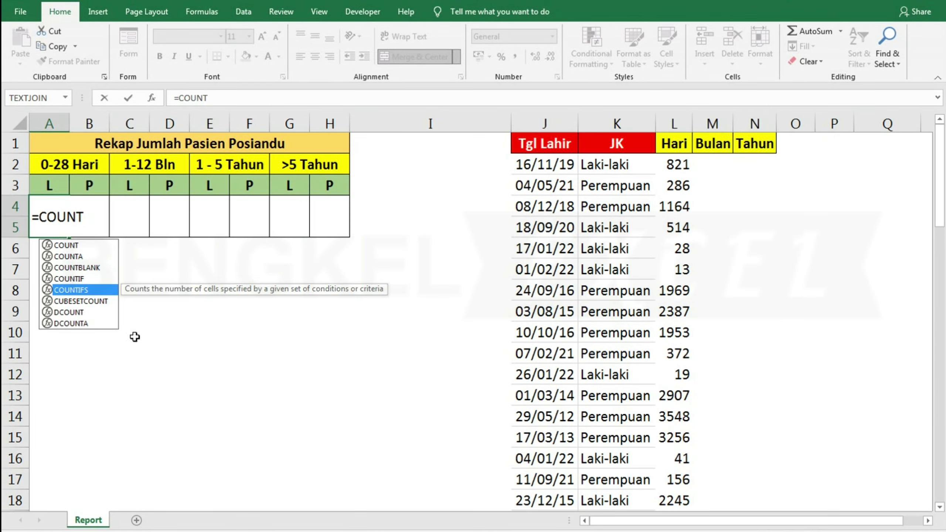
{"action": "key", "text": "Tab"}
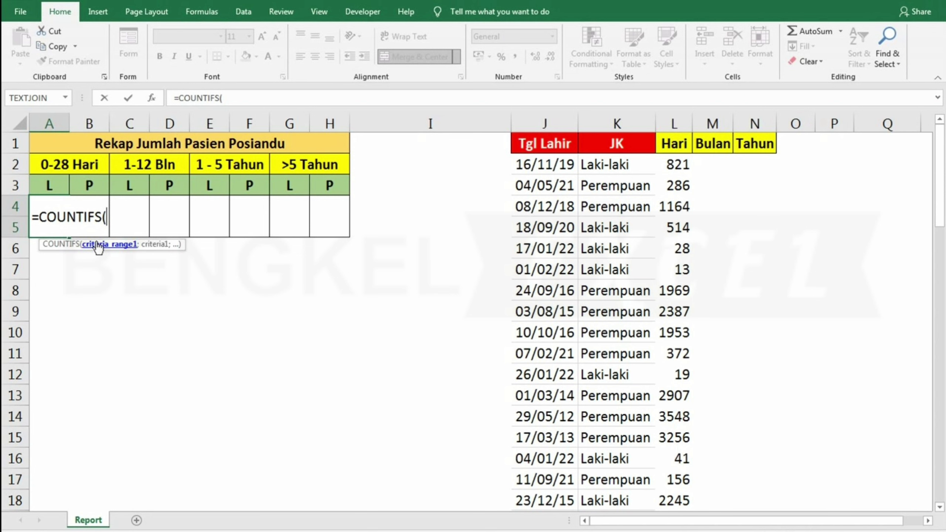
{"action": "left_click", "coordinate": [631, 119]}
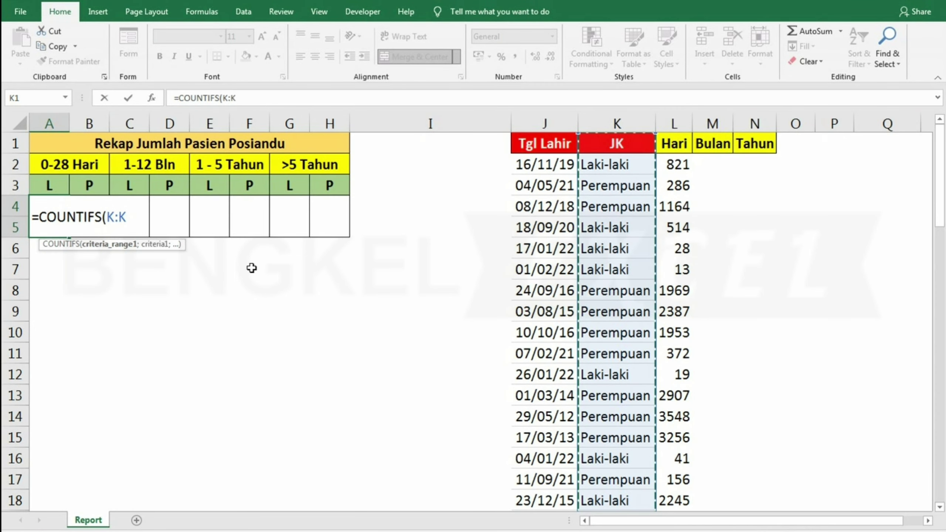
{"action": "type", "text": ";"}
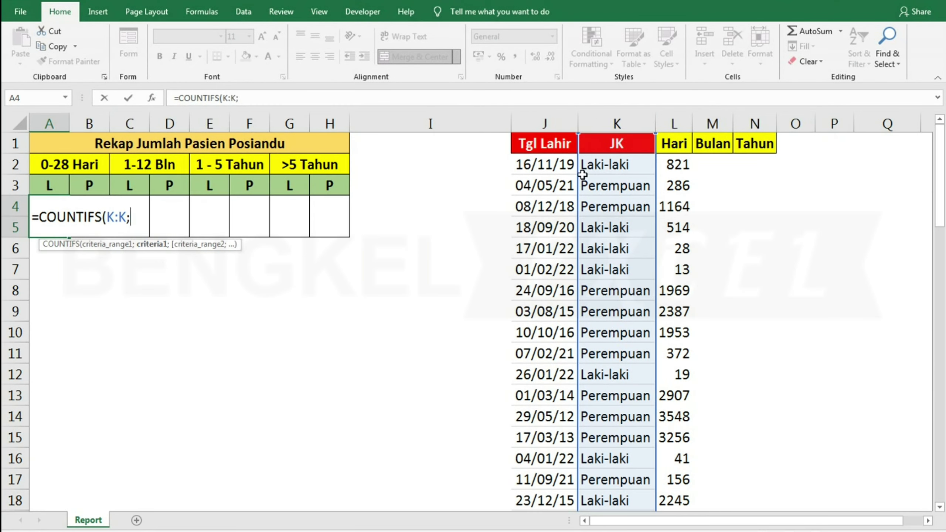
{"action": "type", "text": "\""}
{"action": "type", "text": "l"}
{"action": "key", "text": "BackSpace"}
{"action": "type", "text": "L"}
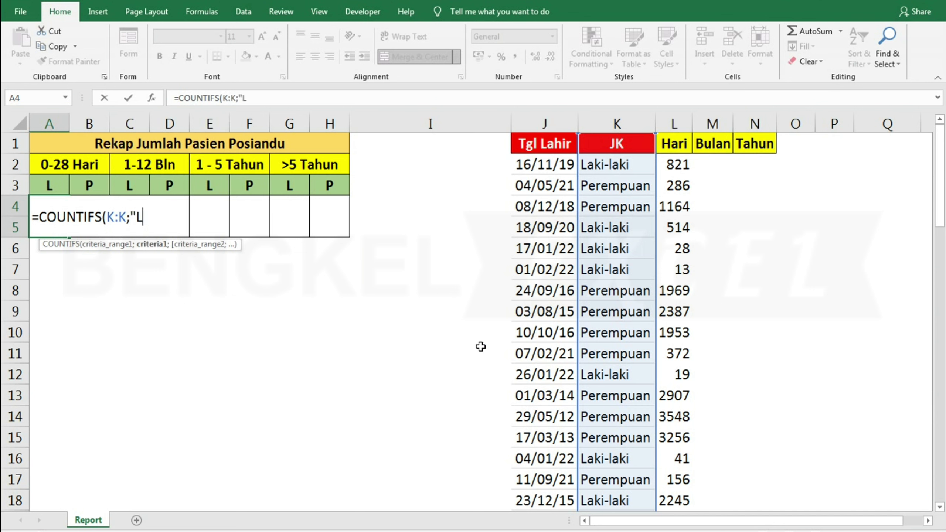
{"action": "type", "text": "aki-laki"}
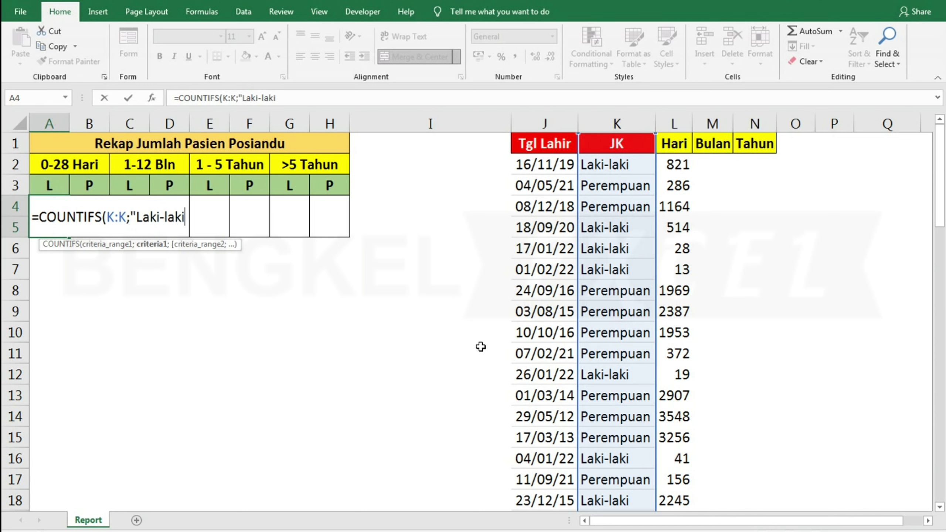
{"action": "type", "text": "\""}
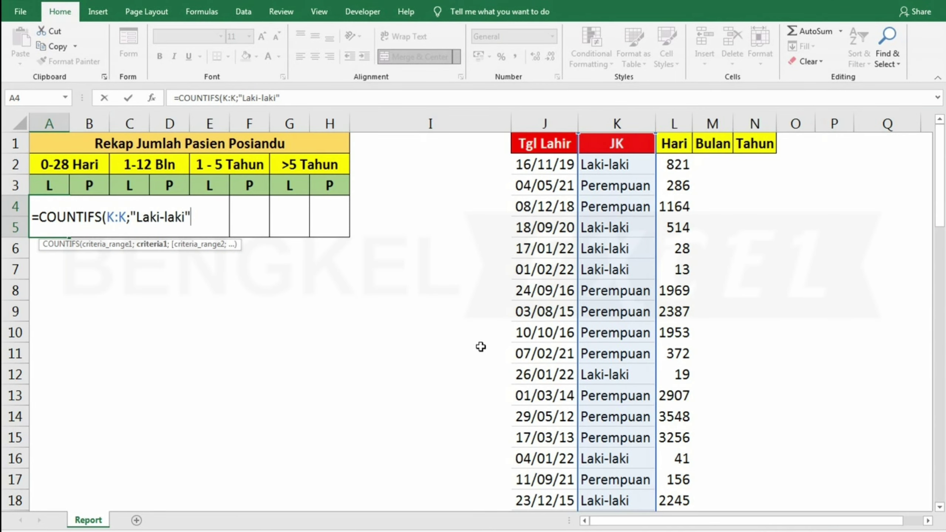
{"action": "type", "text": ";"}
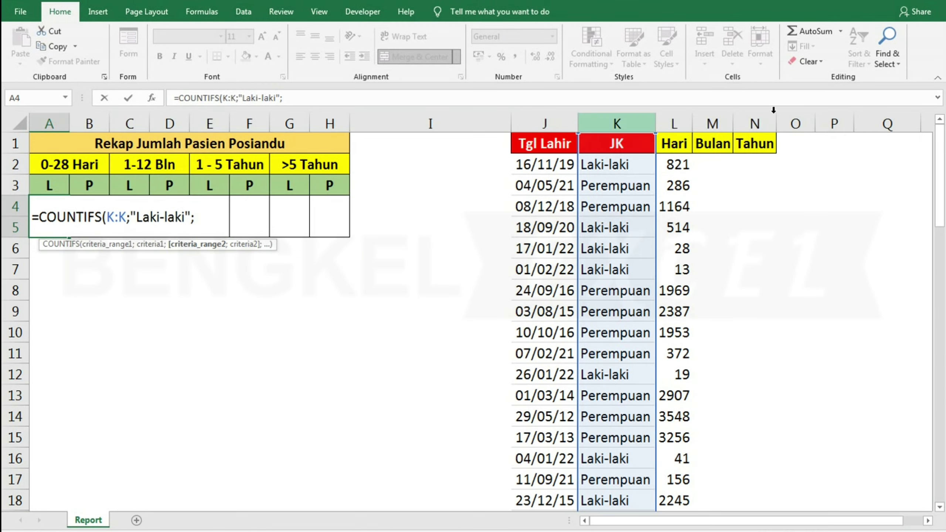
{"action": "left_click", "coordinate": [668, 117]}
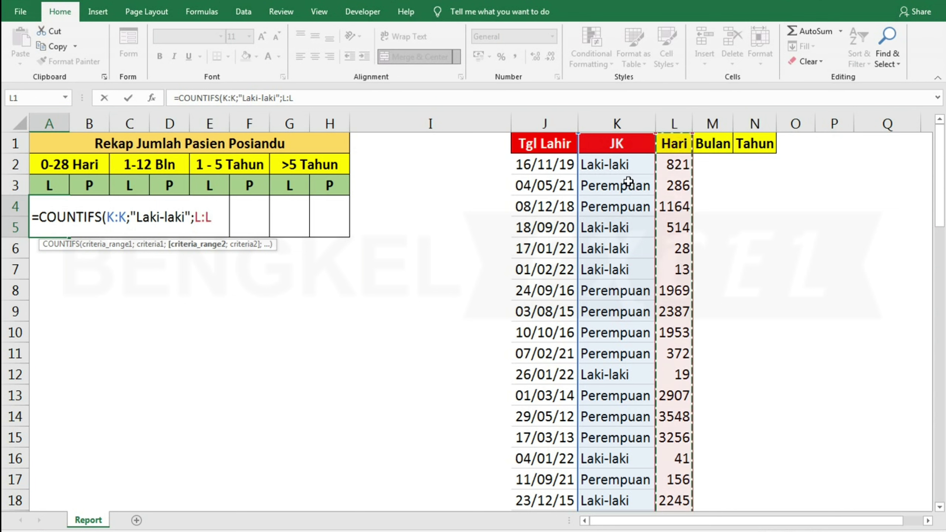
Complete A4 as =COUNTIFS(K:K;"Laki-laki";L:L;">0";L:L;"<=28"), which returns 3
{"action": "type", "text": ";"}
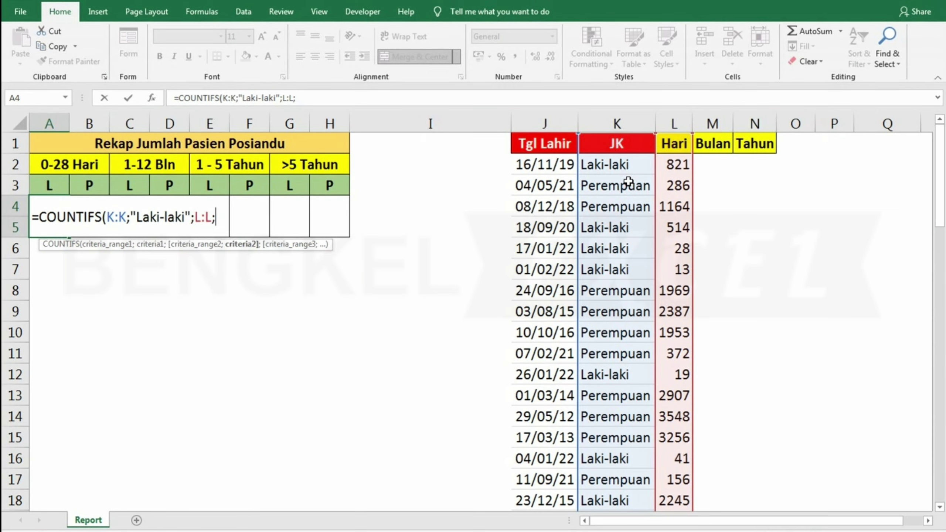
{"action": "type", "text": "\""}
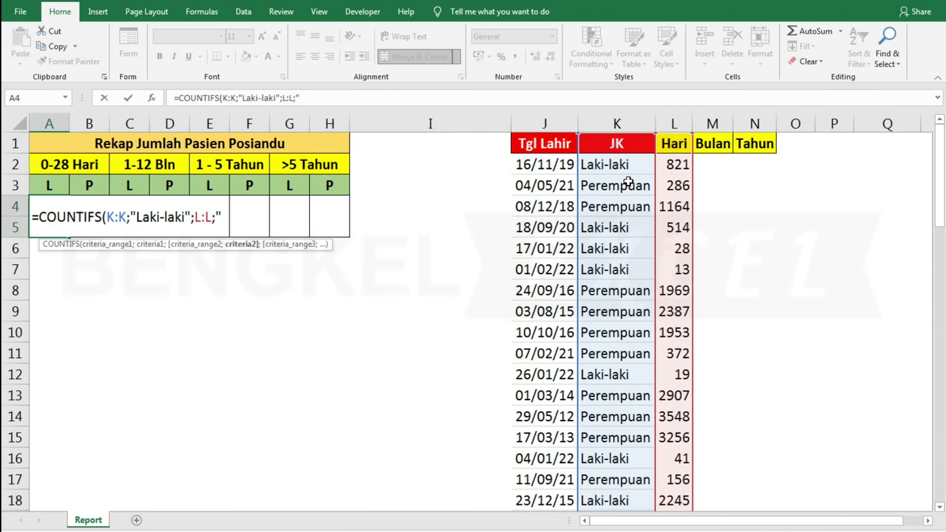
{"action": "type", "text": ">"}
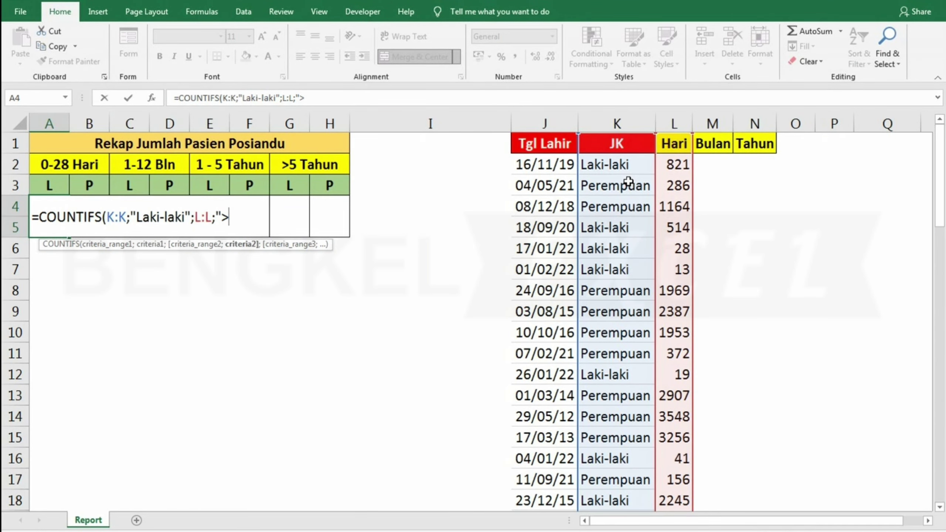
{"action": "type", "text": "0\""}
{"action": "type", "text": ";"}
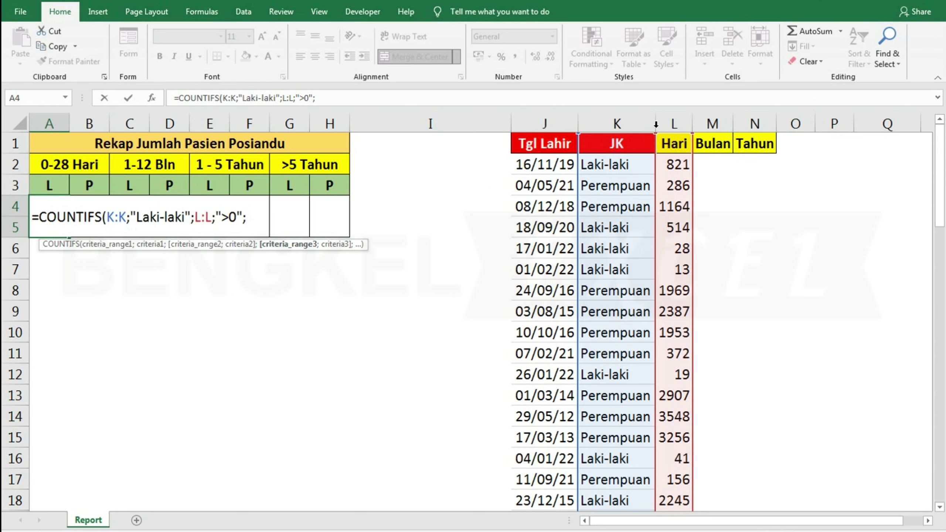
{"action": "left_click", "coordinate": [671, 120]}
{"action": "type", "text": ";\""}
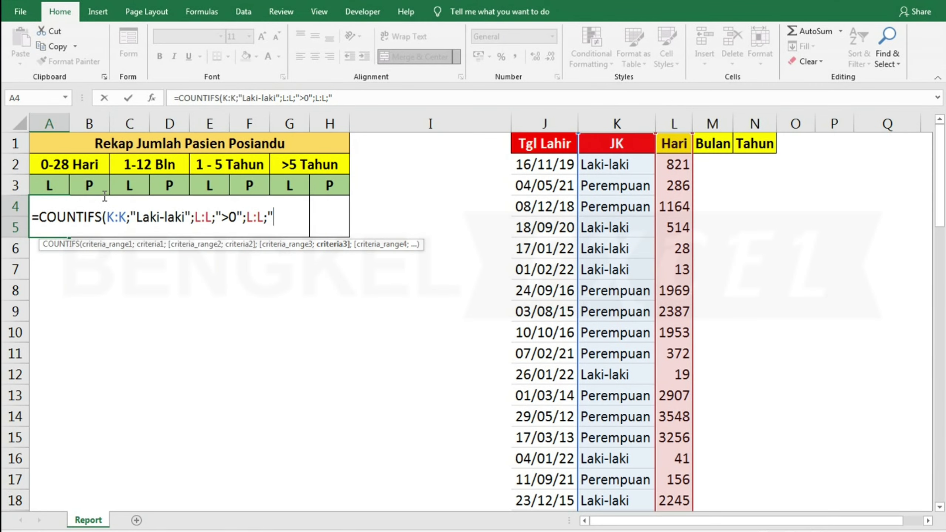
{"action": "type", "text": "<="}
{"action": "type", "text": "28"}
{"action": "type", "text": "\")"}
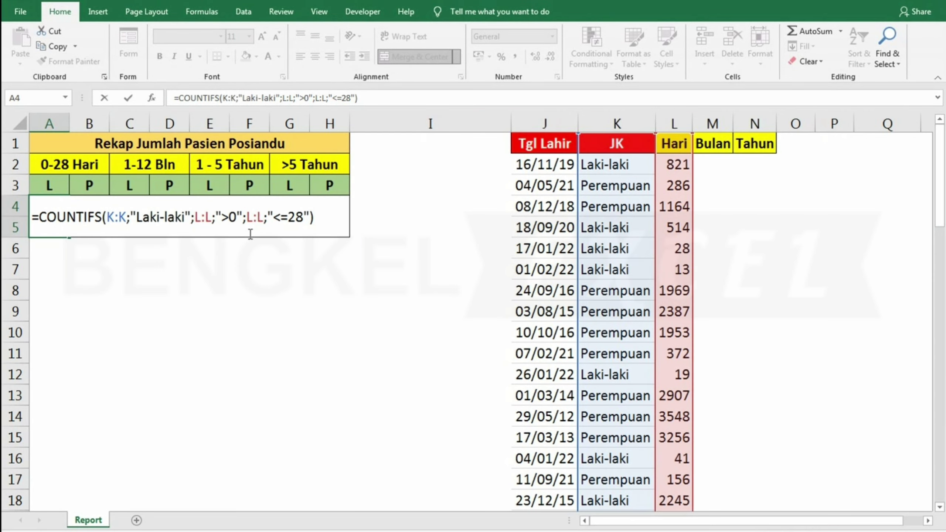
{"action": "key", "text": "Return"}
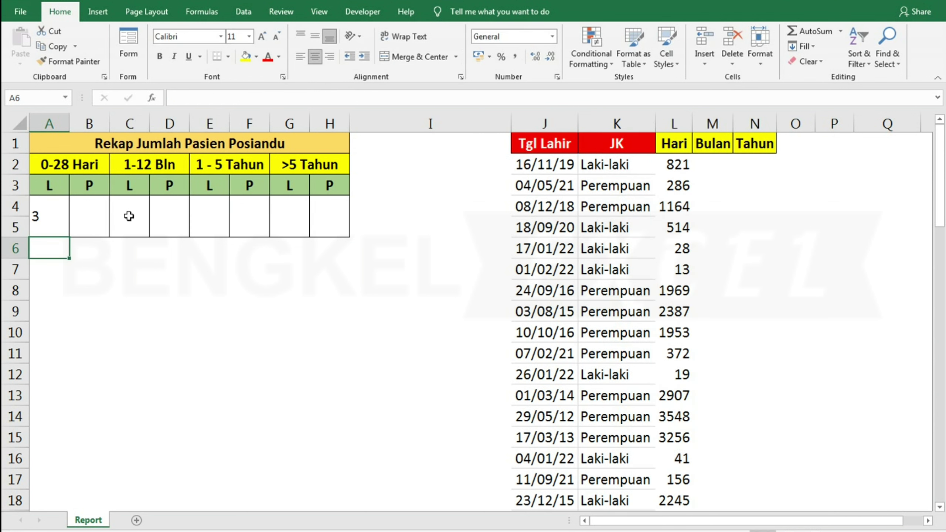
Apply a Between 0 and 28 highlight rule to column L, marking 28, 13 and 19
{"action": "left_click", "coordinate": [56, 215]}
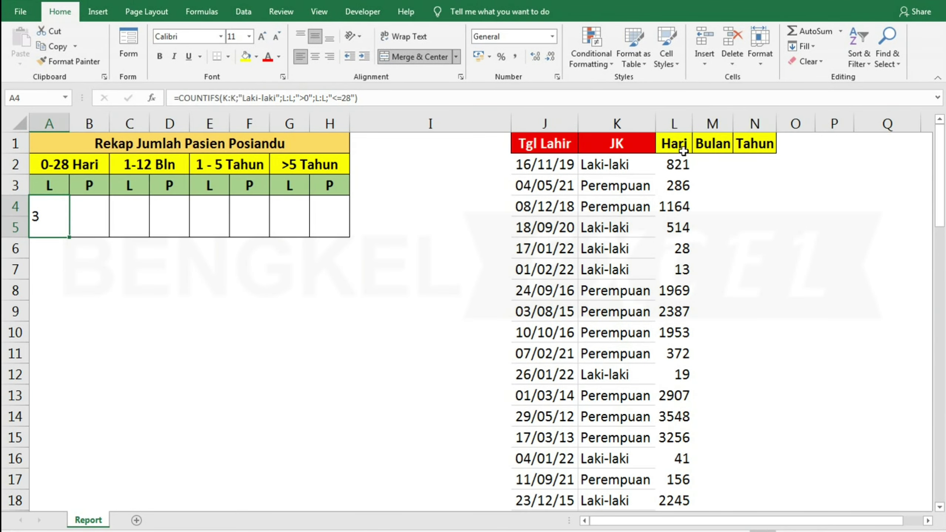
{"action": "left_click", "coordinate": [677, 123]}
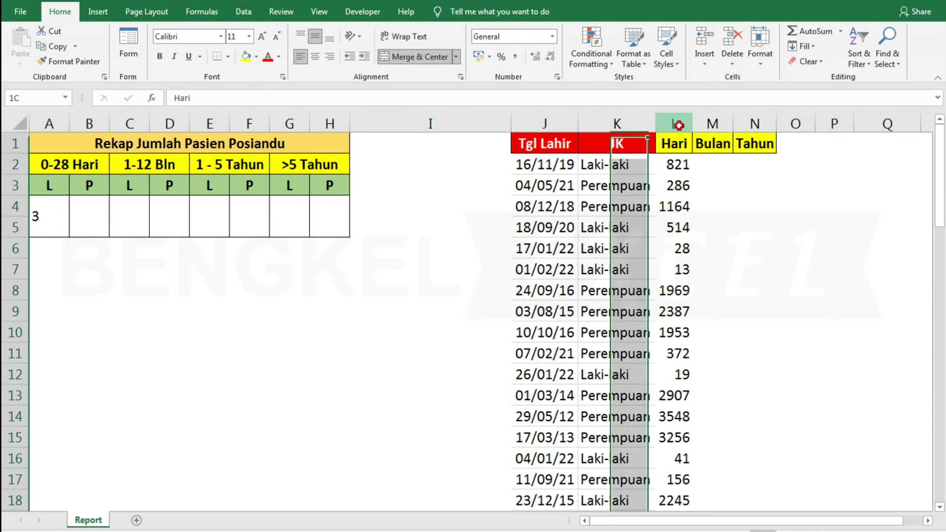
{"action": "left_click", "coordinate": [595, 50]}
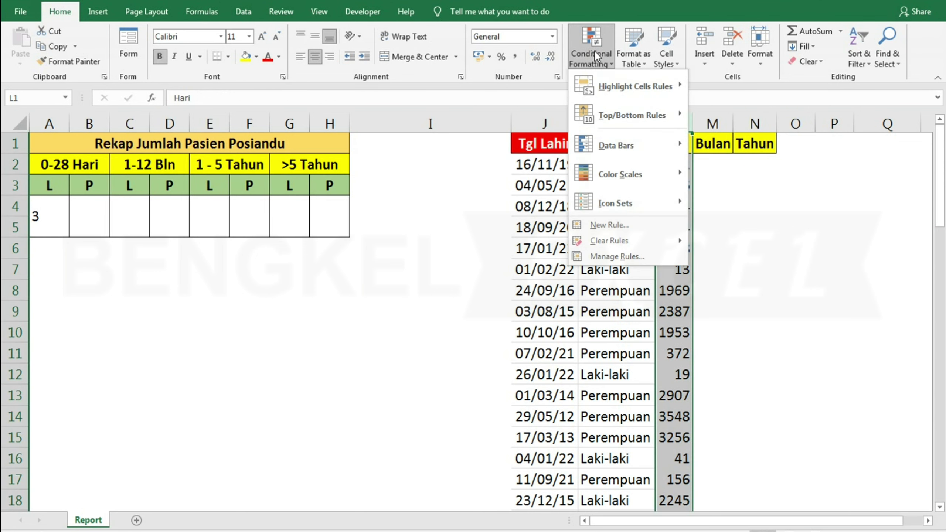
{"action": "mouse_move", "coordinate": [634, 86]}
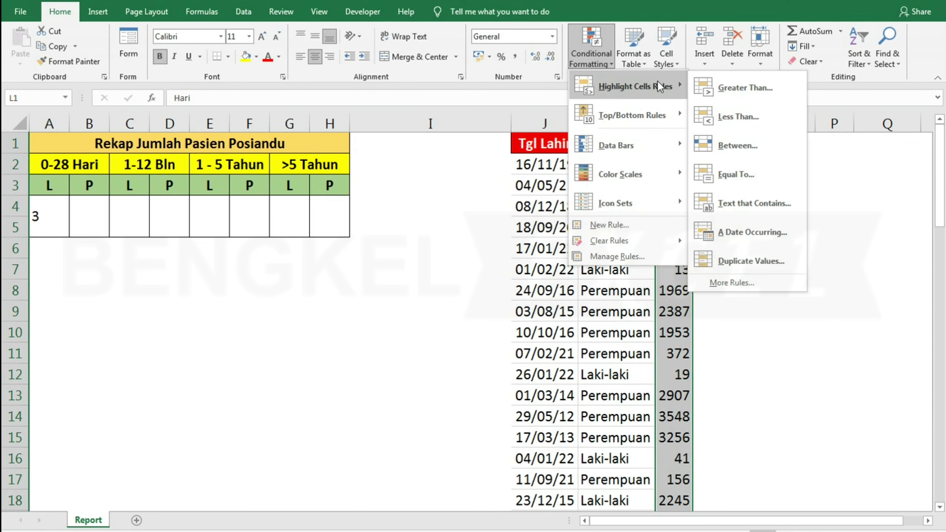
{"action": "left_click", "coordinate": [753, 145]}
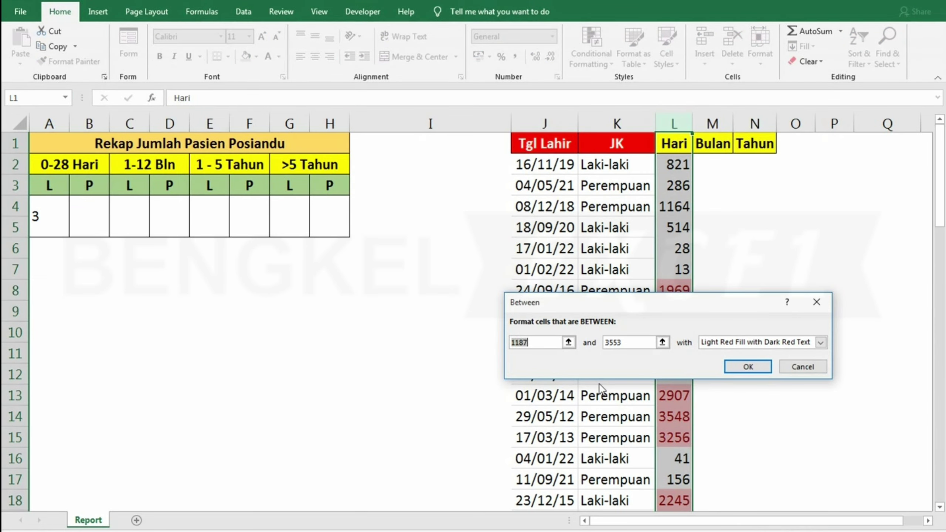
{"action": "type", "text": "0"}
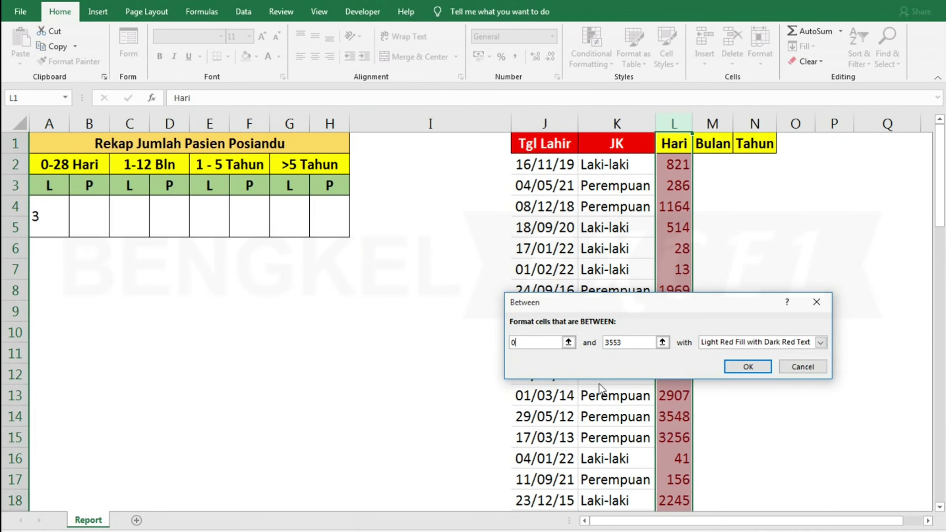
{"action": "left_click_drag", "start_coordinate": [656, 342], "coordinate": [589, 343]}
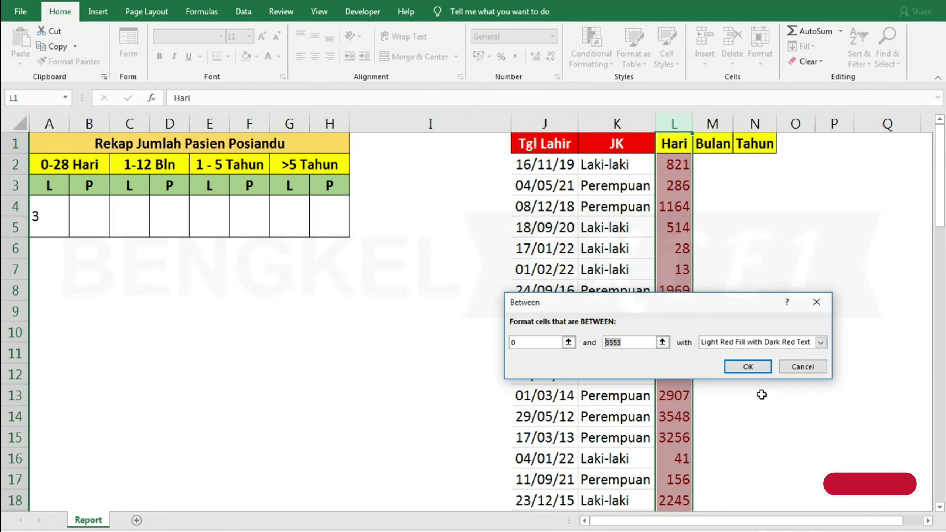
{"action": "type", "text": "28"}
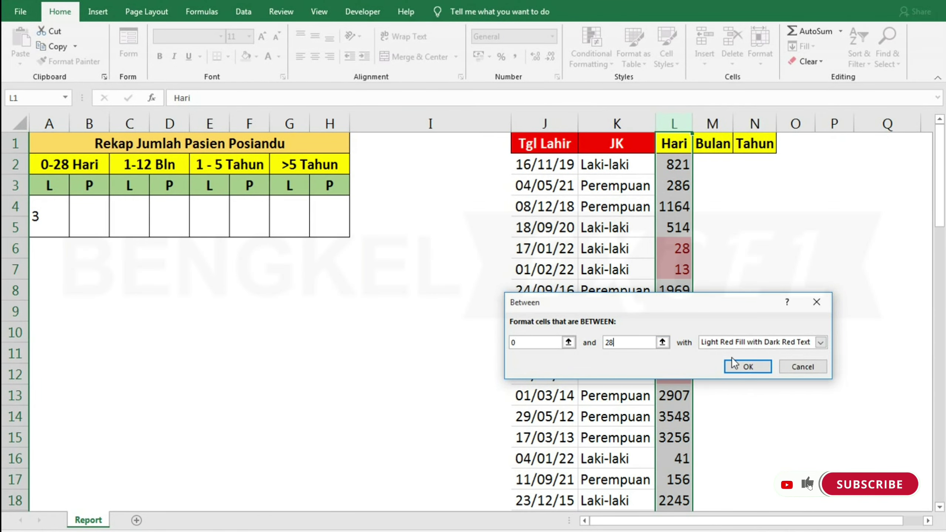
{"action": "left_click", "coordinate": [744, 366]}
{"action": "left_click", "coordinate": [680, 251]}
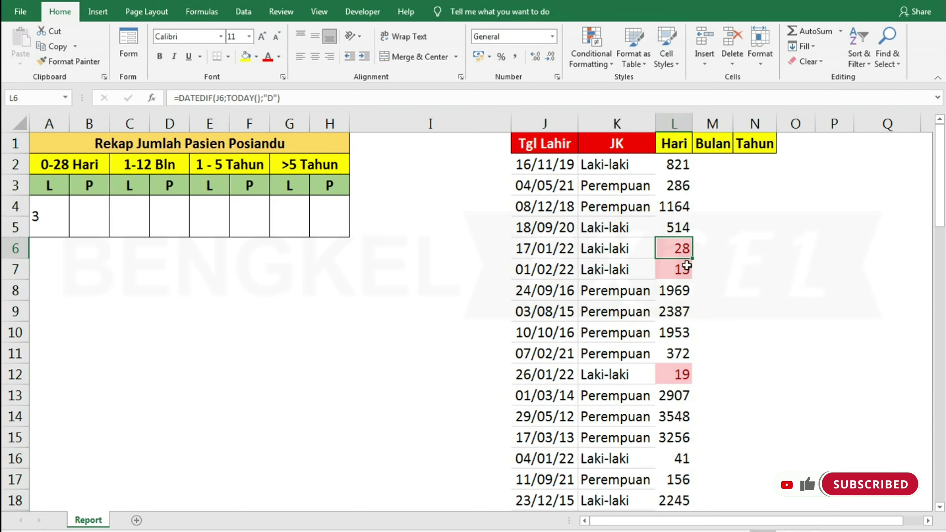
{"action": "left_click", "coordinate": [681, 275]}
{"action": "left_click", "coordinate": [667, 373]}
{"action": "scroll", "coordinate": [658, 364], "scroll_direction": "down", "scroll_amount": 2}
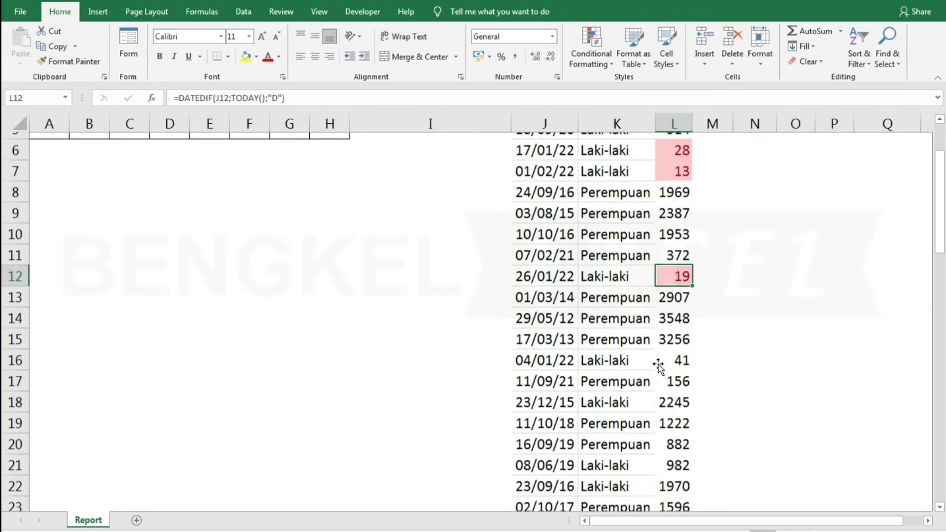
{"action": "scroll", "coordinate": [657, 365], "scroll_direction": "down", "scroll_amount": 5}
{"action": "scroll", "coordinate": [657, 364], "scroll_direction": "down", "scroll_amount": 6}
{"action": "scroll", "coordinate": [658, 364], "scroll_direction": "down", "scroll_amount": 3}
{"action": "scroll", "coordinate": [656, 366], "scroll_direction": "down", "scroll_amount": 4}
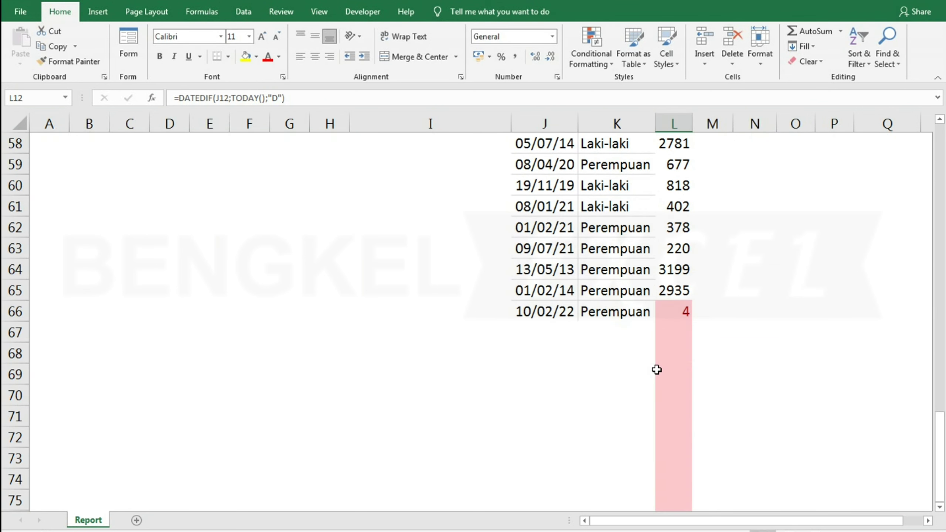
{"action": "left_click", "coordinate": [680, 314]}
{"action": "scroll", "coordinate": [643, 333], "scroll_direction": "up", "scroll_amount": 4}
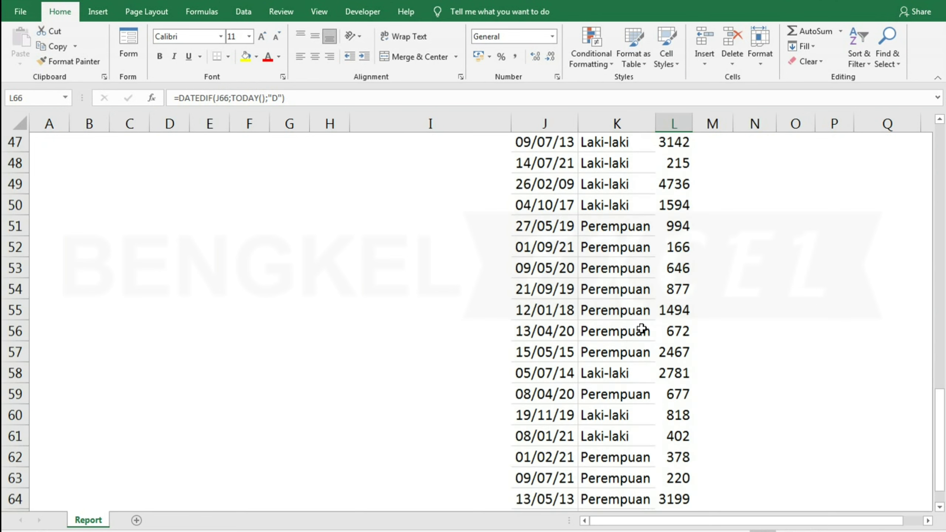
{"action": "scroll", "coordinate": [606, 331], "scroll_direction": "up", "scroll_amount": 7}
{"action": "scroll", "coordinate": [606, 331], "scroll_direction": "up", "scroll_amount": 7}
{"action": "scroll", "coordinate": [599, 268], "scroll_direction": "up", "scroll_amount": 1}
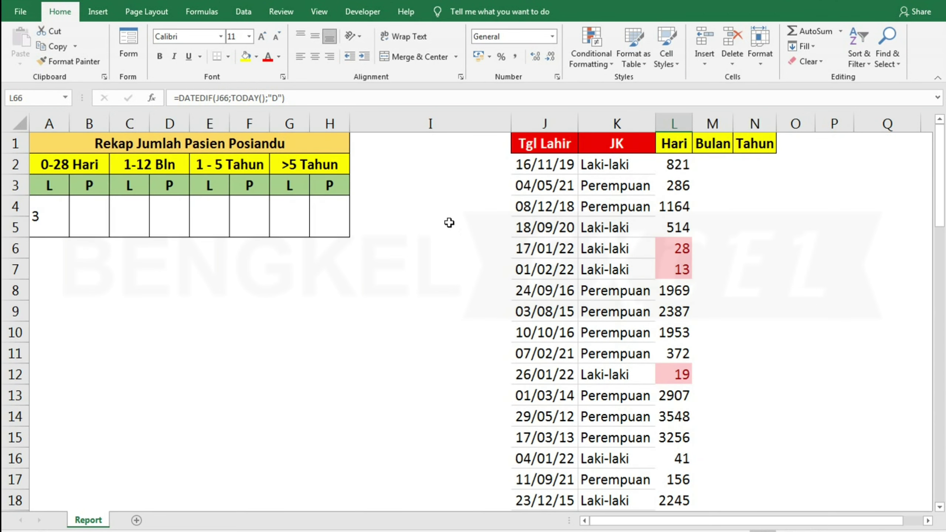
{"action": "left_click", "coordinate": [490, 184]}
{"action": "left_click", "coordinate": [83, 212]}
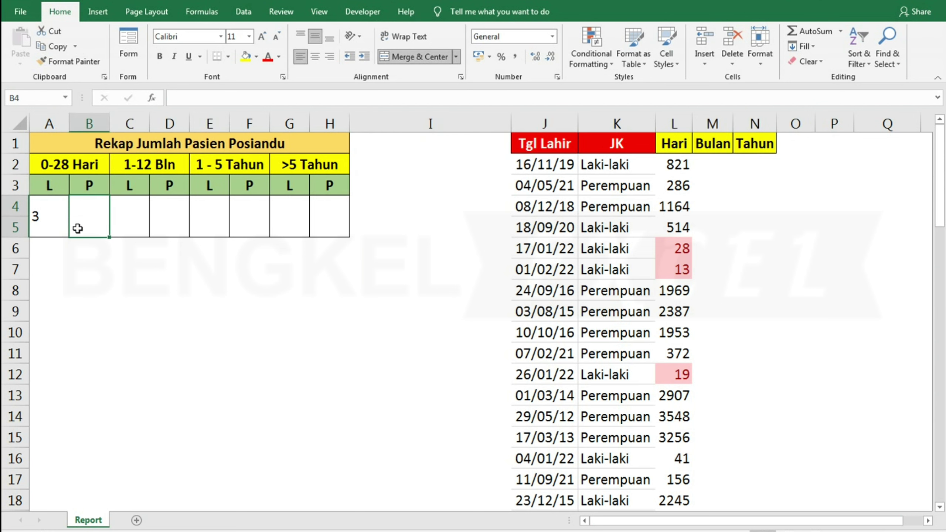
{"action": "left_click", "coordinate": [620, 190]}
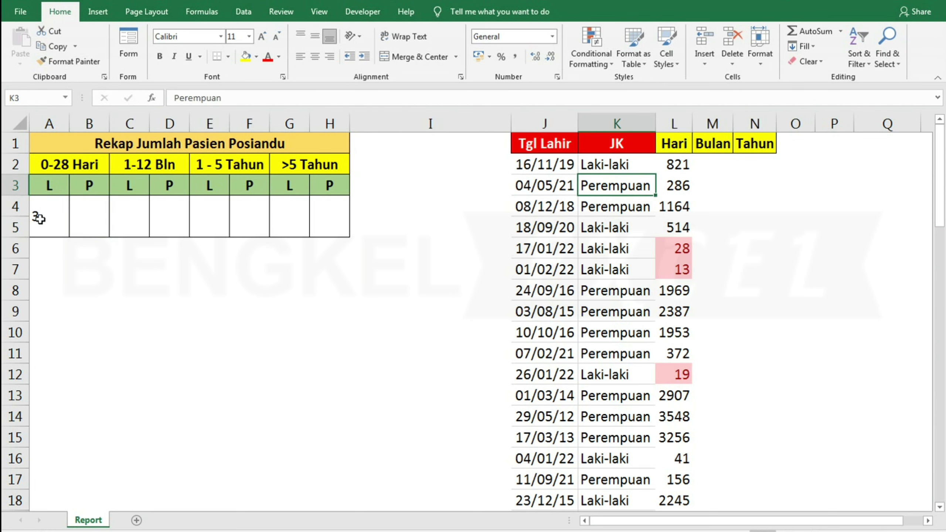
{"action": "left_click", "coordinate": [36, 208]}
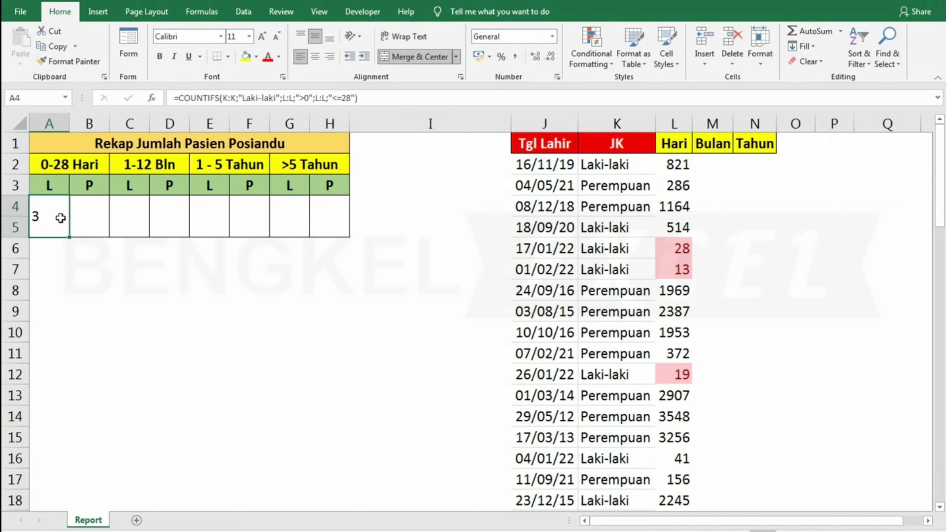
Reuse A4's COUNTIFS in B4 with "Perempuan" replacing "Laki-laki", giving 1
{"action": "double_click", "coordinate": [61, 218]}
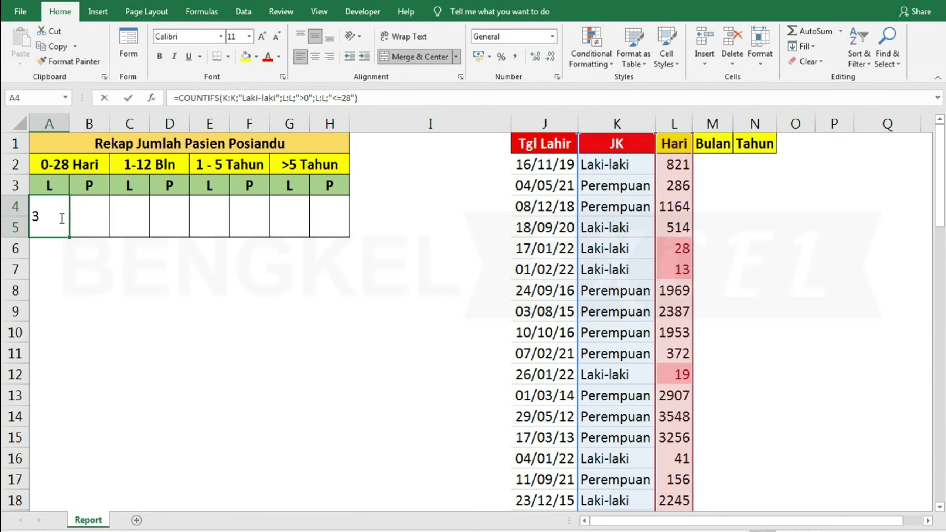
{"action": "left_click_drag", "start_coordinate": [319, 219], "coordinate": [30, 220]}
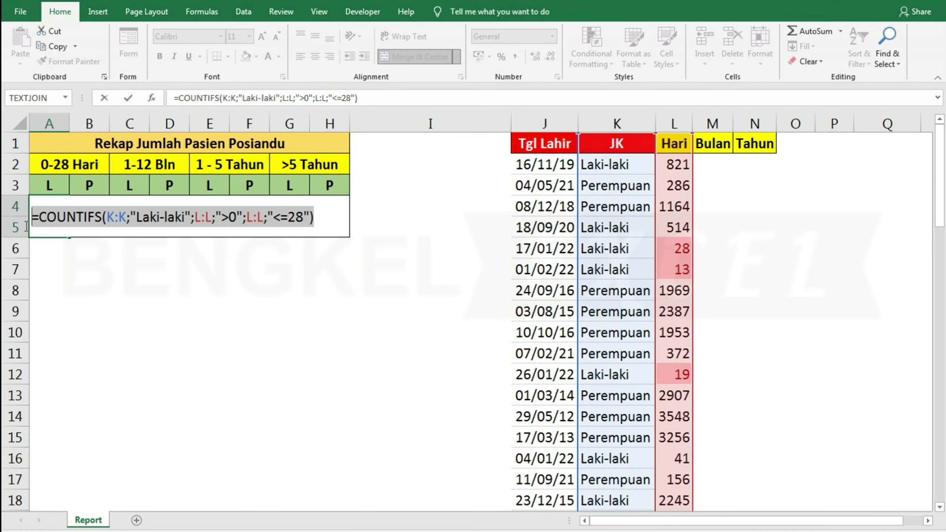
{"action": "right_click", "coordinate": [101, 219]}
{"action": "left_click", "coordinate": [127, 238]}
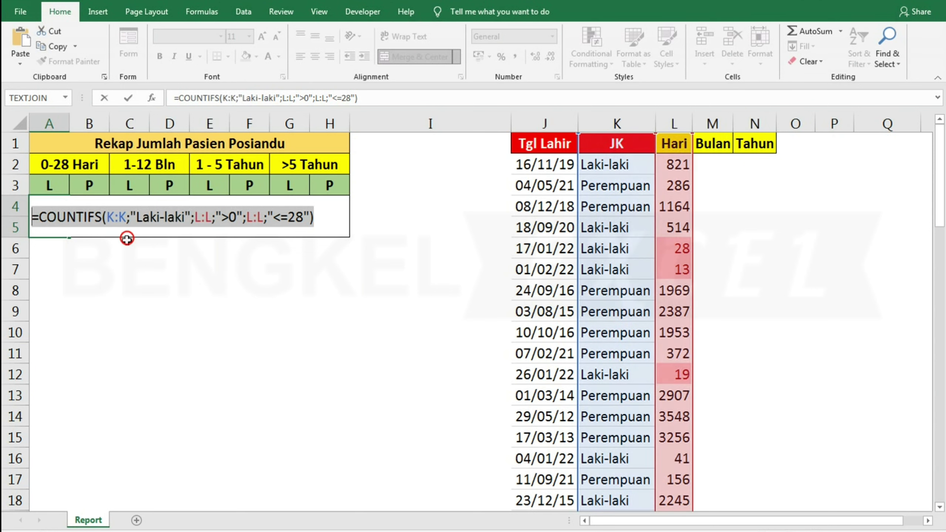
{"action": "key", "text": "Escape"}
{"action": "double_click", "coordinate": [93, 218]}
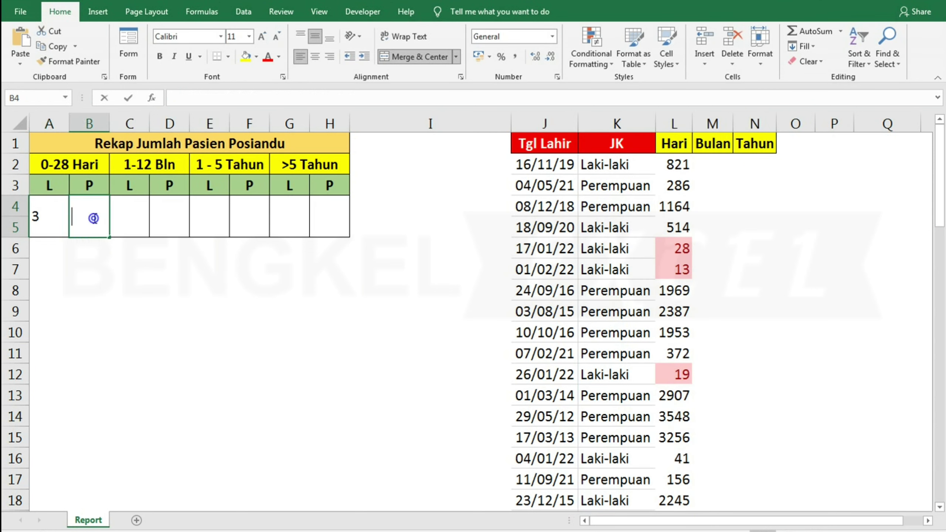
{"action": "right_click", "coordinate": [94, 219]}
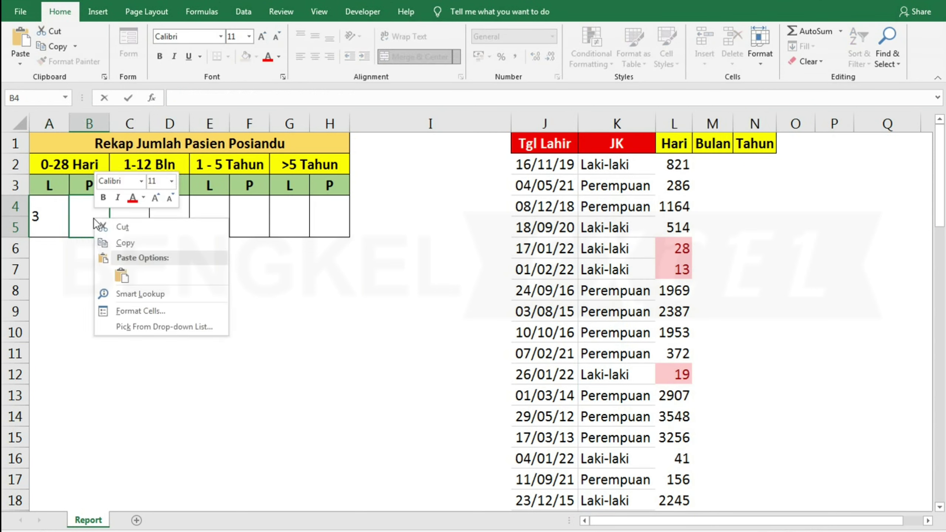
{"action": "left_click", "coordinate": [122, 275]}
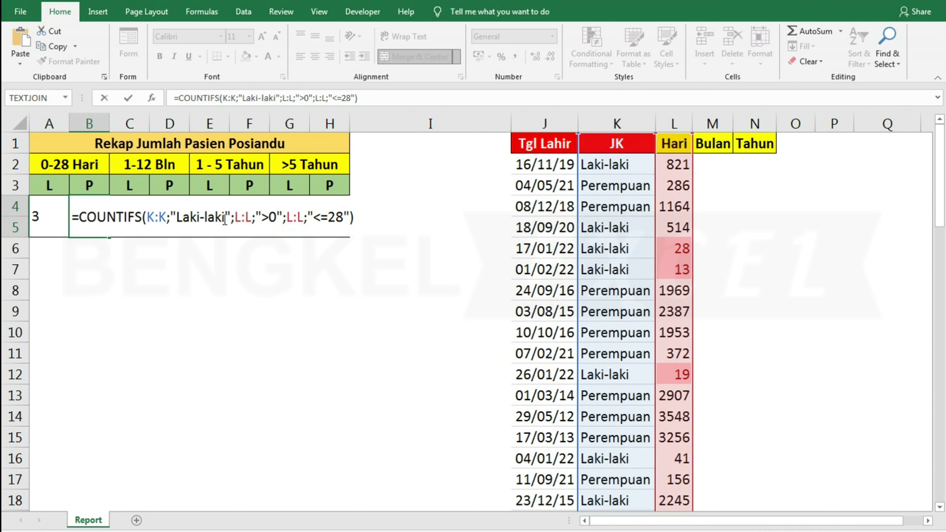
{"action": "left_click_drag", "start_coordinate": [225, 217], "coordinate": [174, 218]}
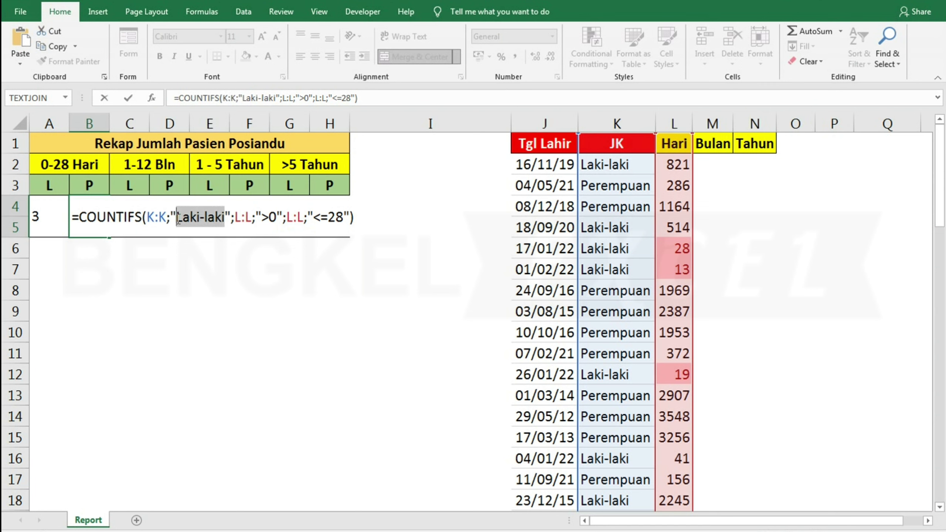
{"action": "type", "text": "Perem"}
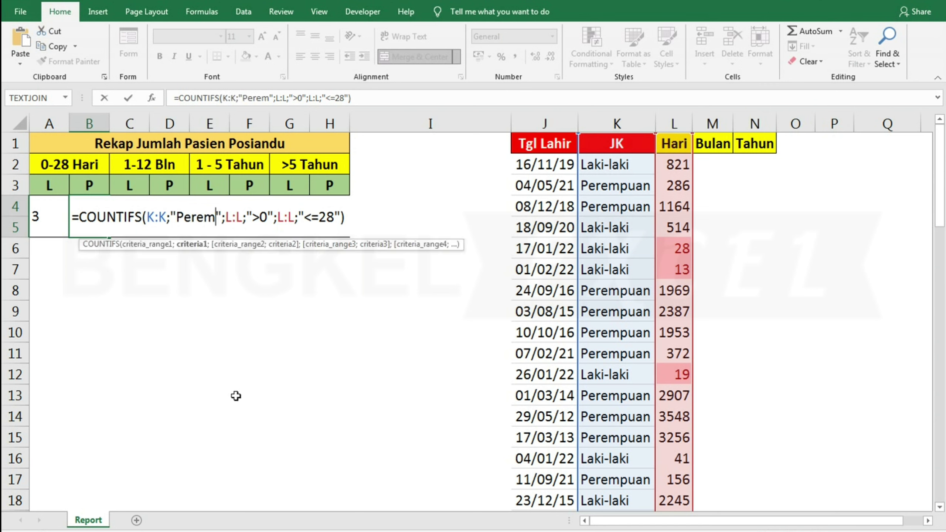
{"action": "type", "text": "puan"}
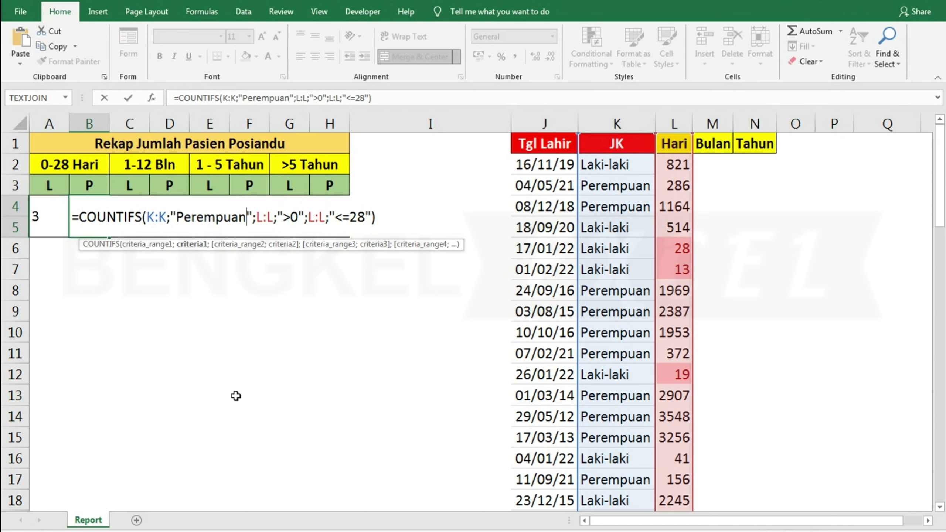
{"action": "key", "text": "Return"}
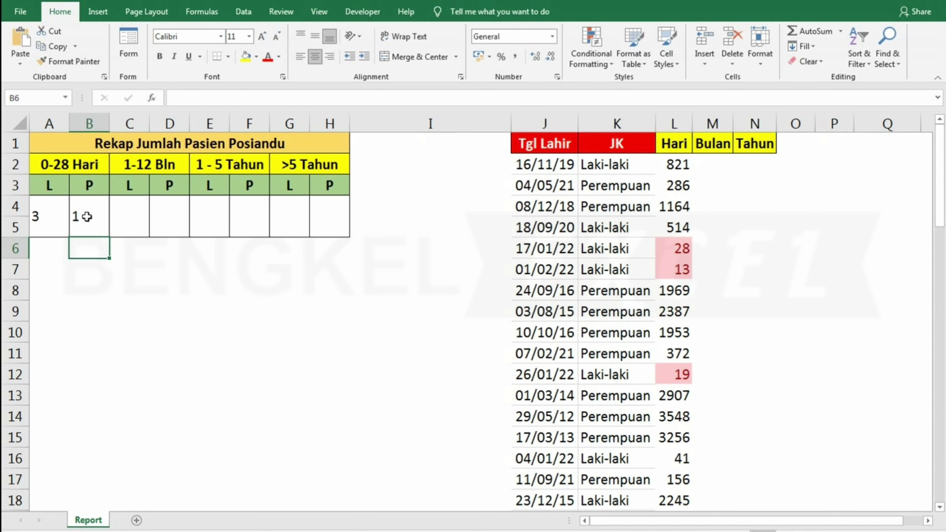
{"action": "left_click", "coordinate": [140, 233]}
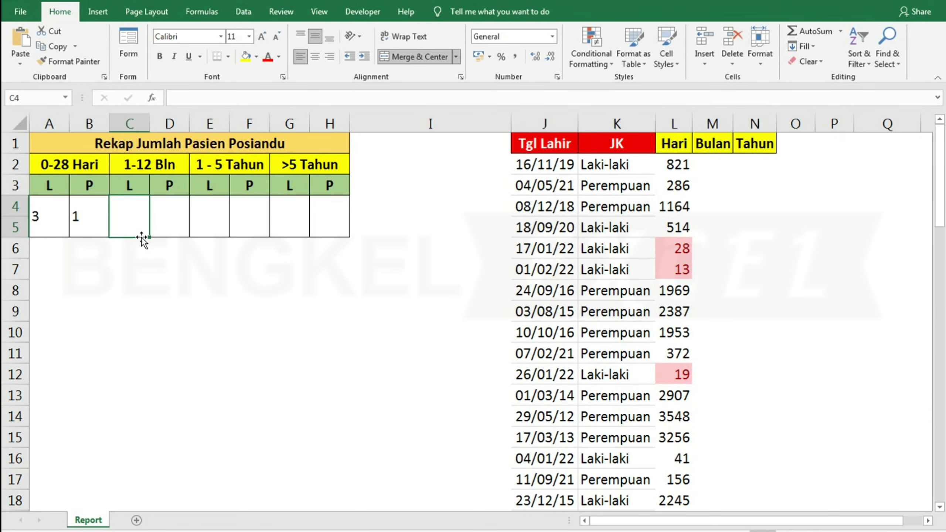
Enter =DATEDIF(J2;TODAY();"M") in M2, giving an age of 26 months
{"action": "type", "text": "="}
{"action": "key", "text": "Escape"}
{"action": "left_click", "coordinate": [134, 184]}
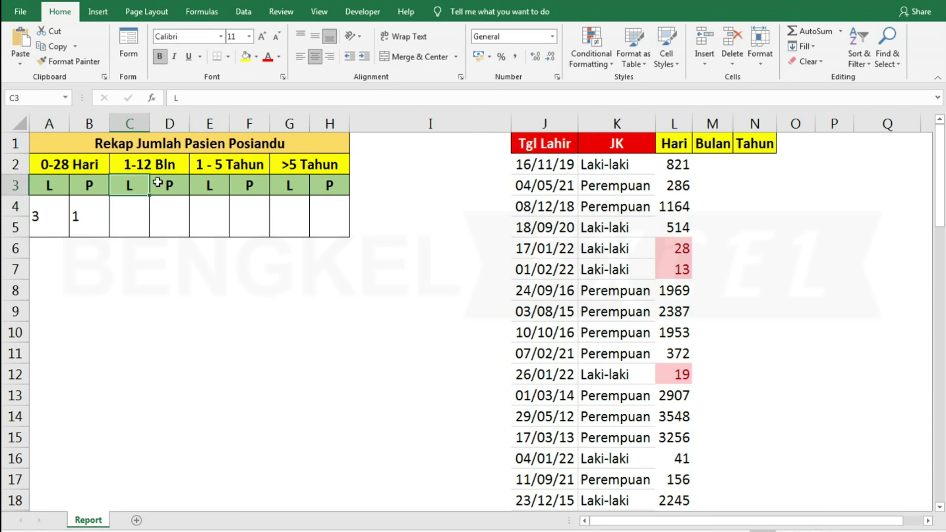
{"action": "left_click", "coordinate": [166, 164]}
{"action": "left_click", "coordinate": [710, 164]}
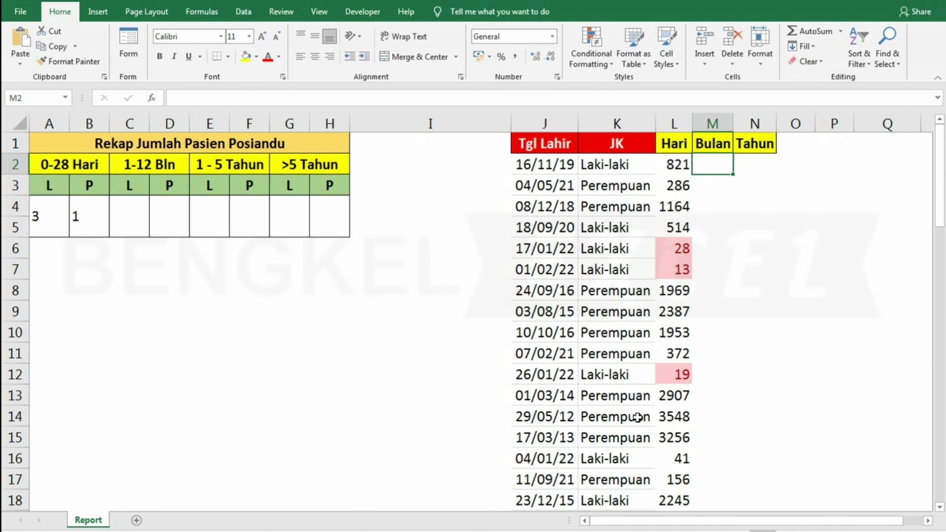
{"action": "type", "text": "=date"}
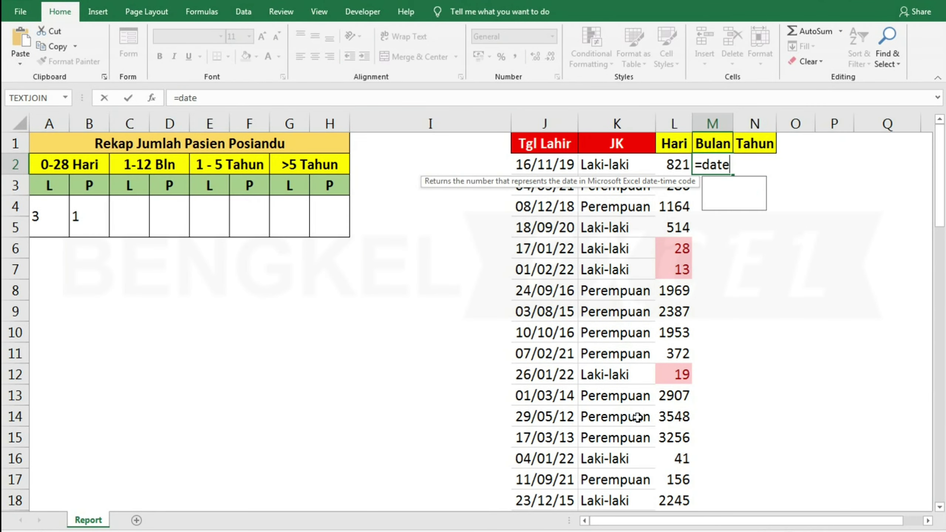
{"action": "type", "text": "dif"}
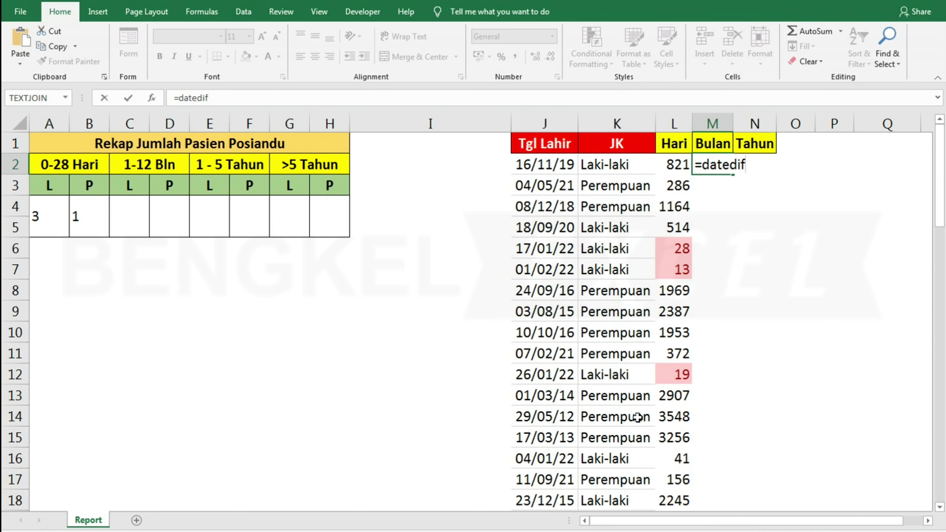
{"action": "type", "text": "("}
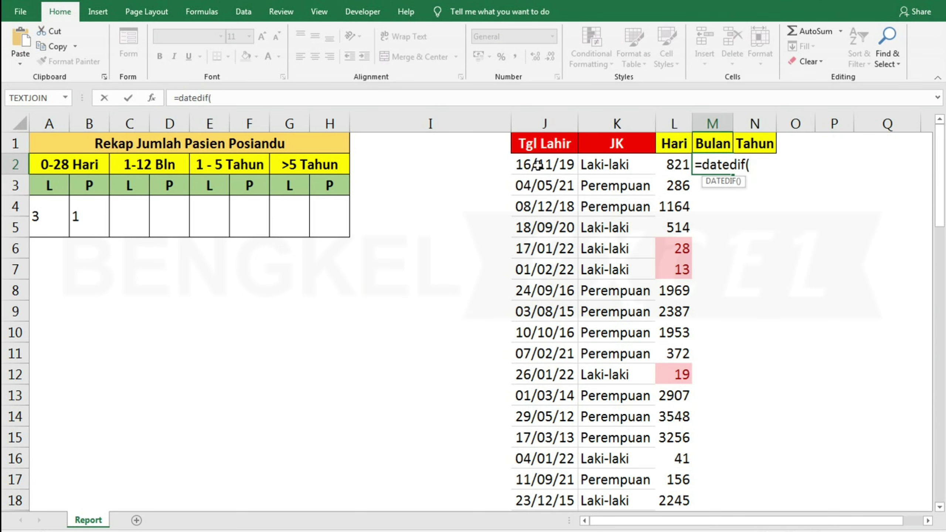
{"action": "left_click", "coordinate": [537, 165]}
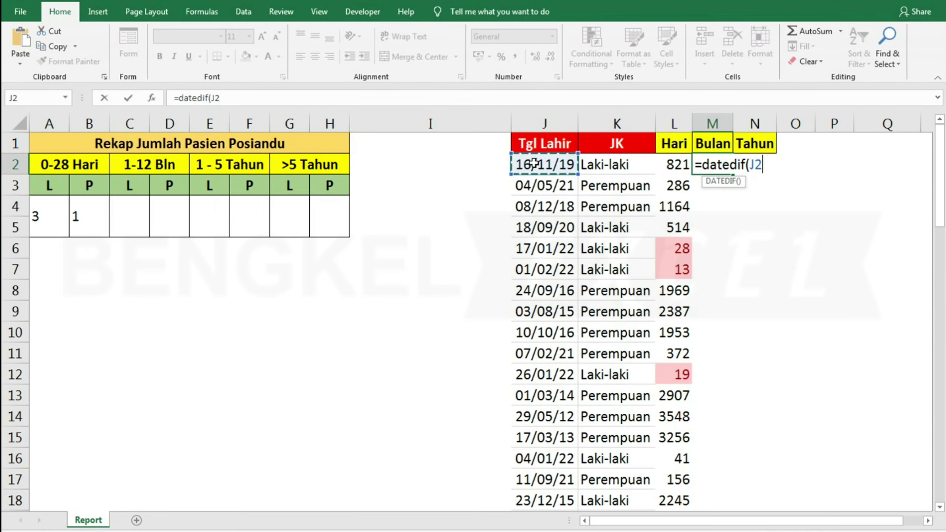
{"action": "type", "text": ";toda"}
{"action": "key", "text": "Tab"}
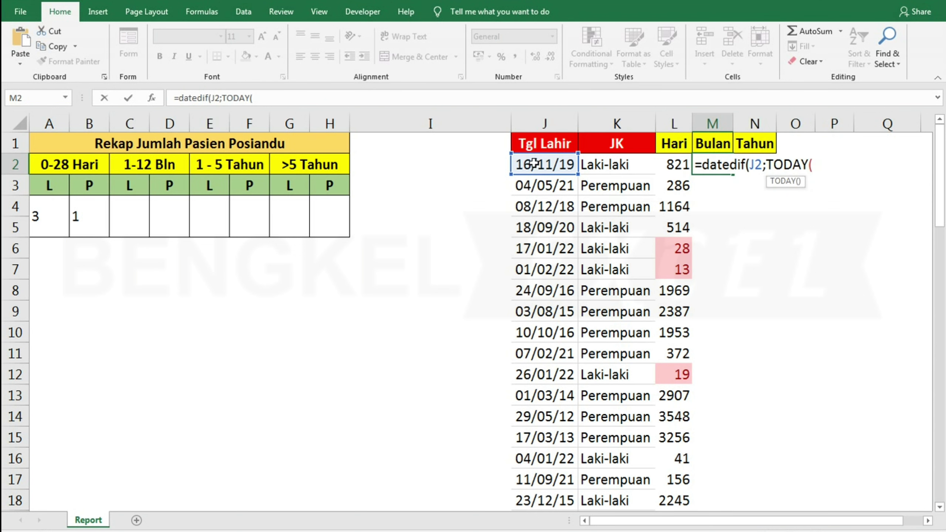
{"action": "type", "text": ")"}
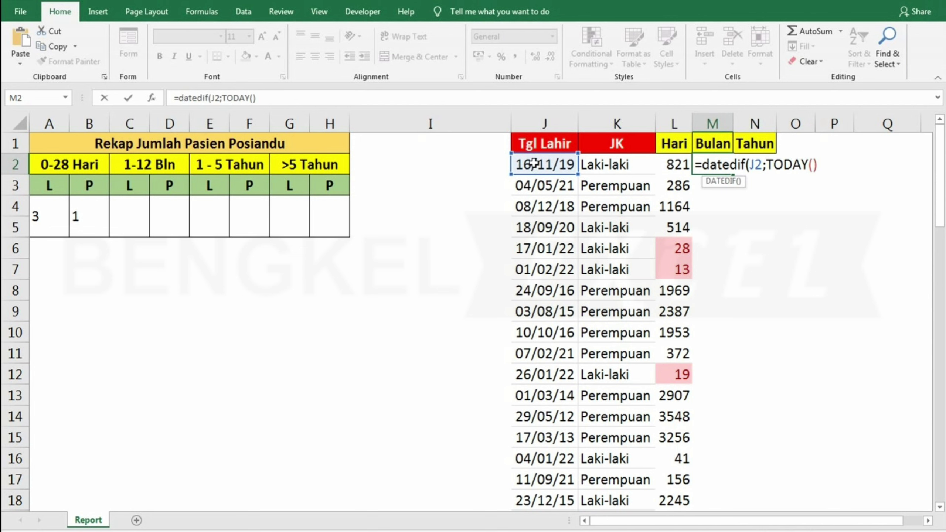
{"action": "type", "text": ";"}
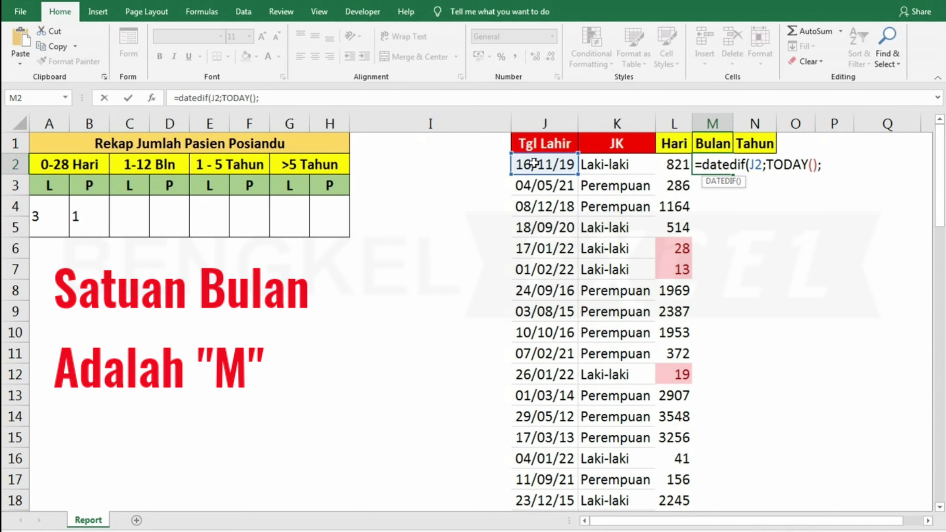
{"action": "type", "text": "\""}
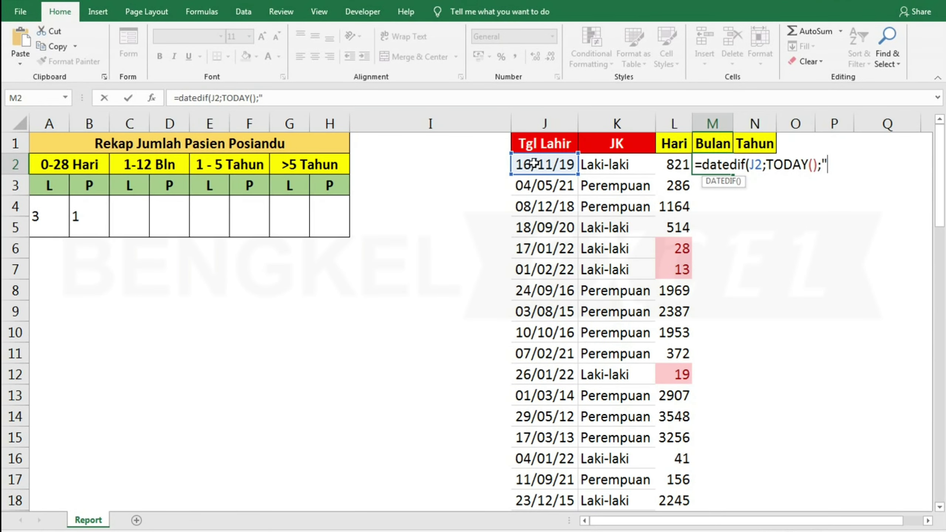
{"action": "type", "text": "M"}
{"action": "type", "text": "\""}
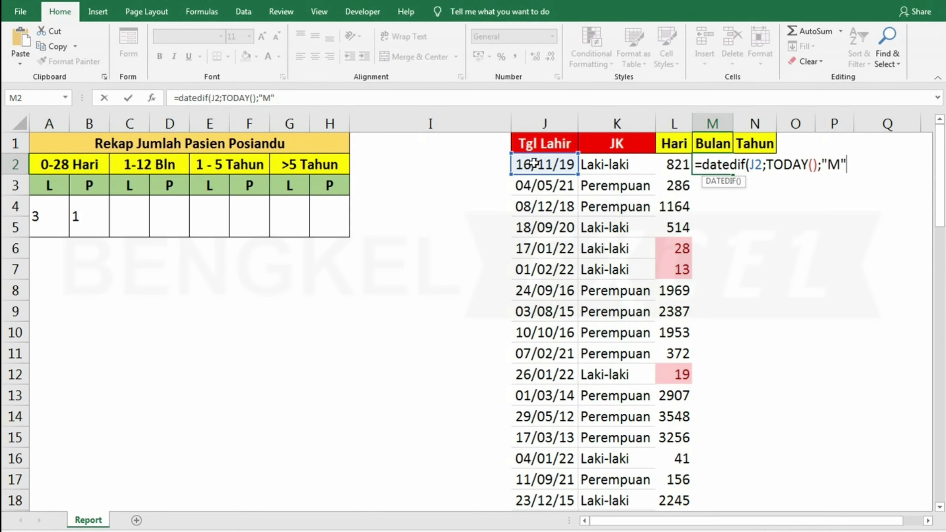
{"action": "type", "text": ")"}
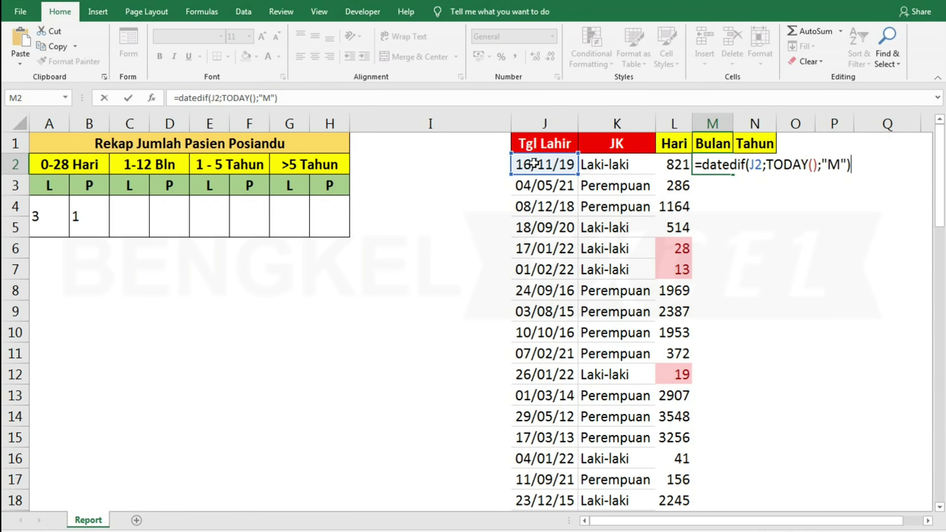
{"action": "key", "text": "Return"}
Copy M2's months formula down the Bulan column (9, 38, 16, 0…) and begin typing =COUN in C4
{"action": "left_click", "coordinate": [702, 163]}
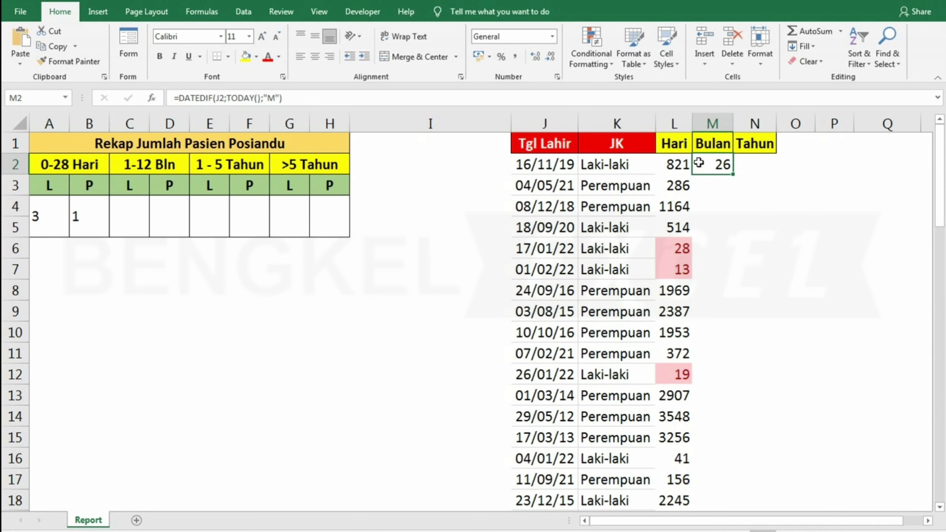
{"action": "double_click", "coordinate": [733, 177]}
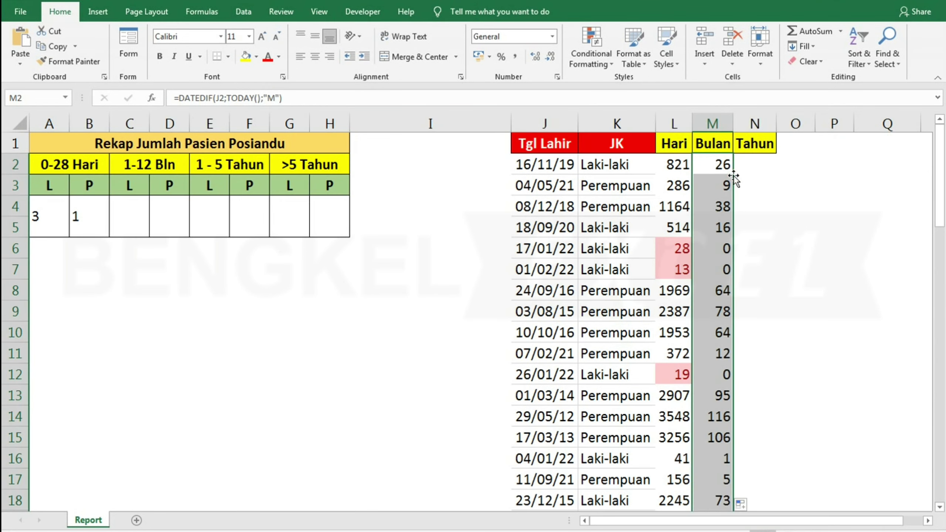
{"action": "left_click", "coordinate": [713, 164]}
{"action": "left_click", "coordinate": [721, 182]}
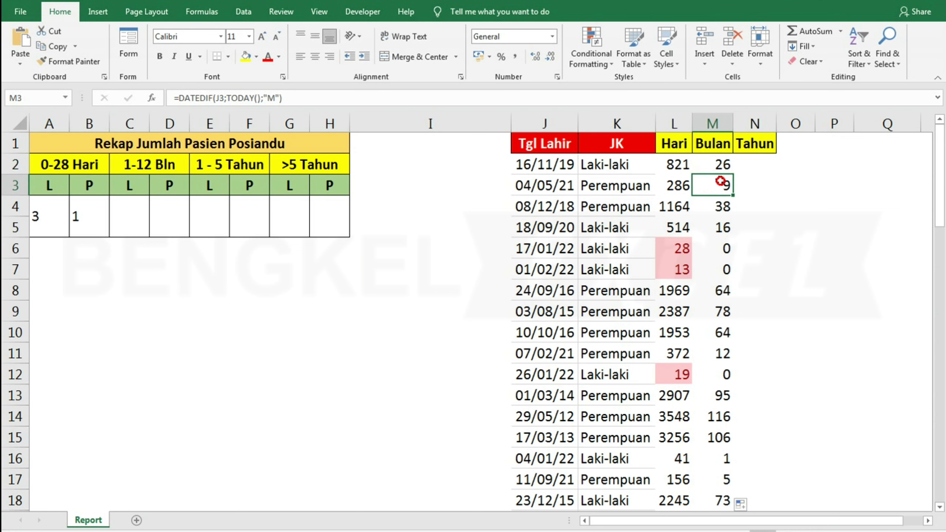
{"action": "left_click", "coordinate": [139, 210]}
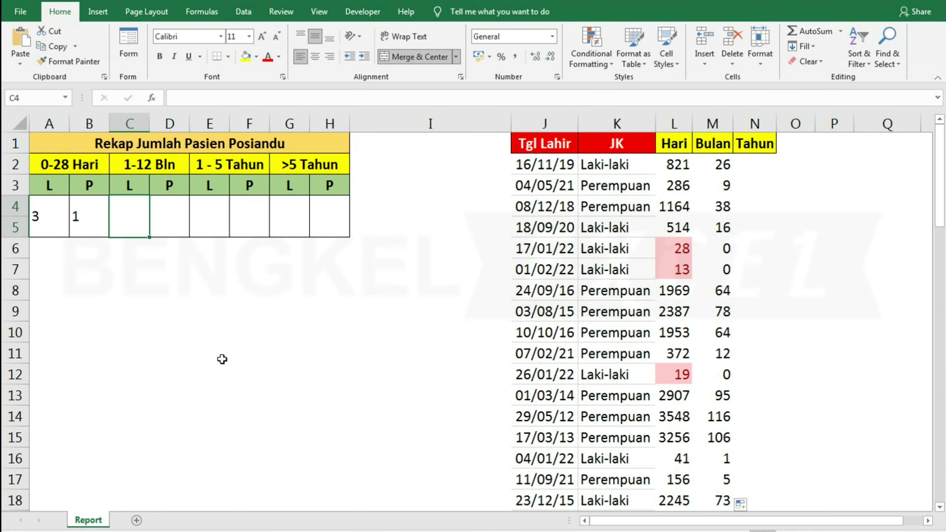
{"action": "type", "text": "="}
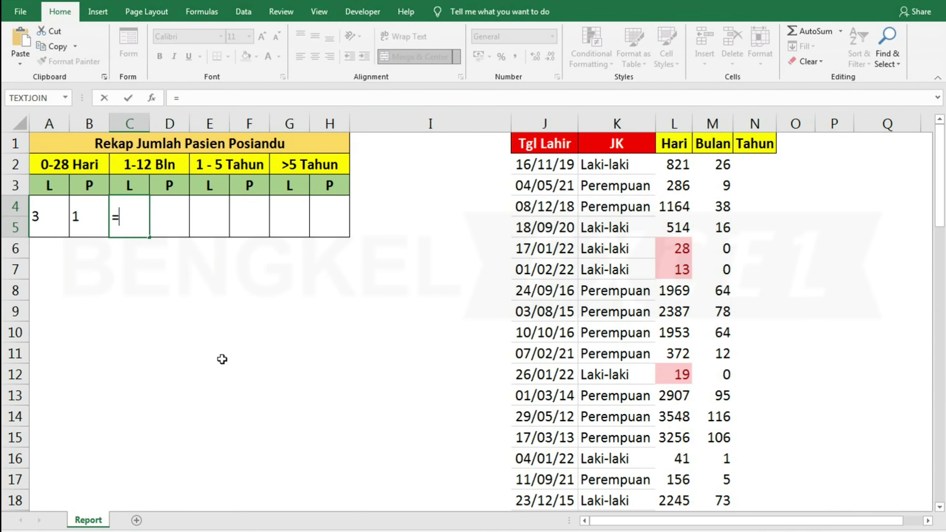
{"action": "type", "text": "COUN"}
Build C4 up to =COUNTIFS(K:K;"Laki-laki";M:M, with Bulan as the second criteria range
{"action": "key", "text": "Down"}
{"action": "key", "text": "Down"}
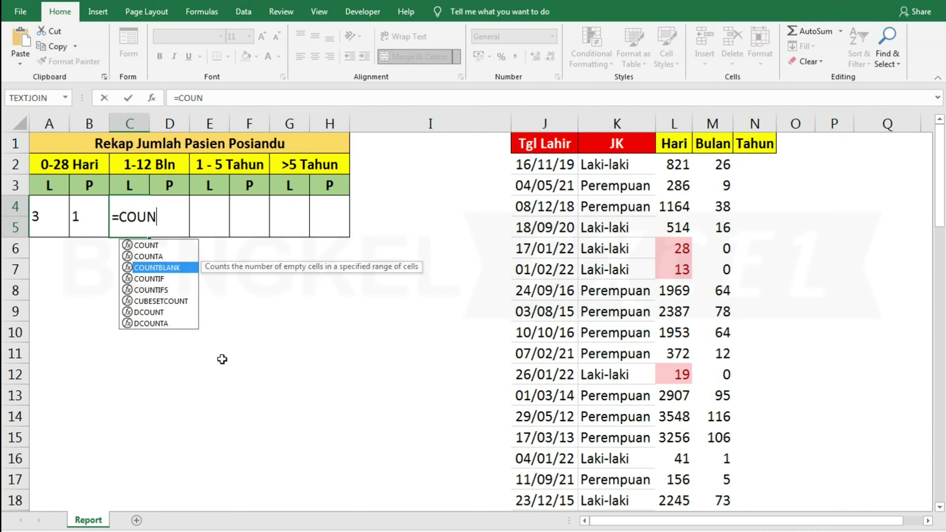
{"action": "key", "text": "Down"}
{"action": "key", "text": "Down"}
{"action": "key", "text": "Tab"}
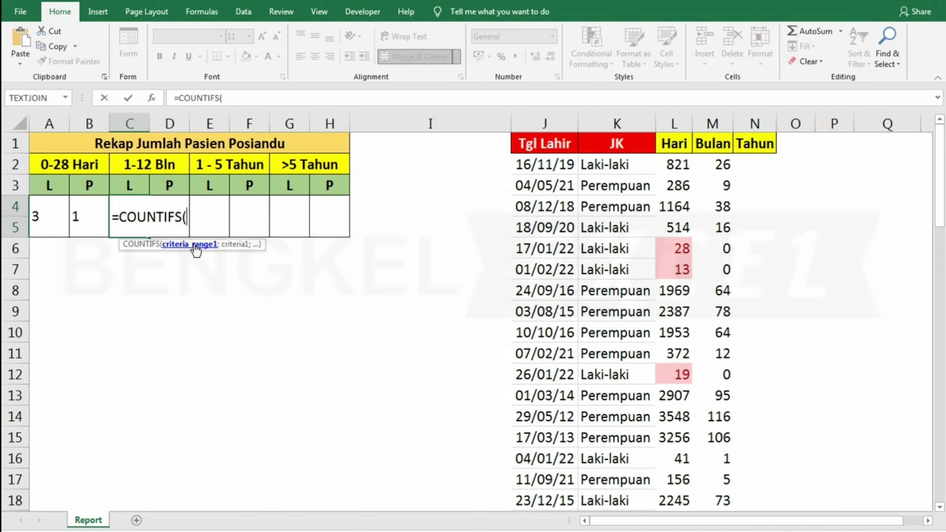
{"action": "left_click", "coordinate": [629, 113]}
{"action": "type", "text": ";"}
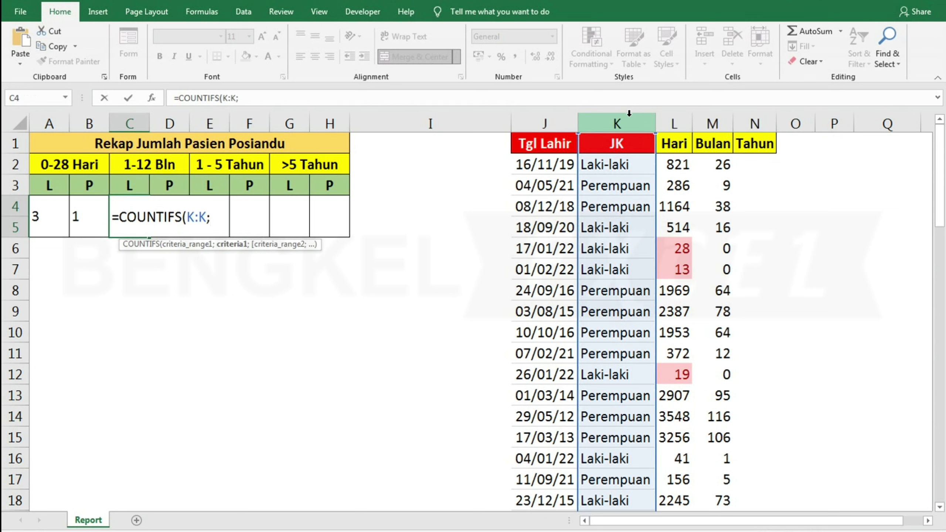
{"action": "type", "text": "\"L"}
{"action": "type", "text": "aki-laki"}
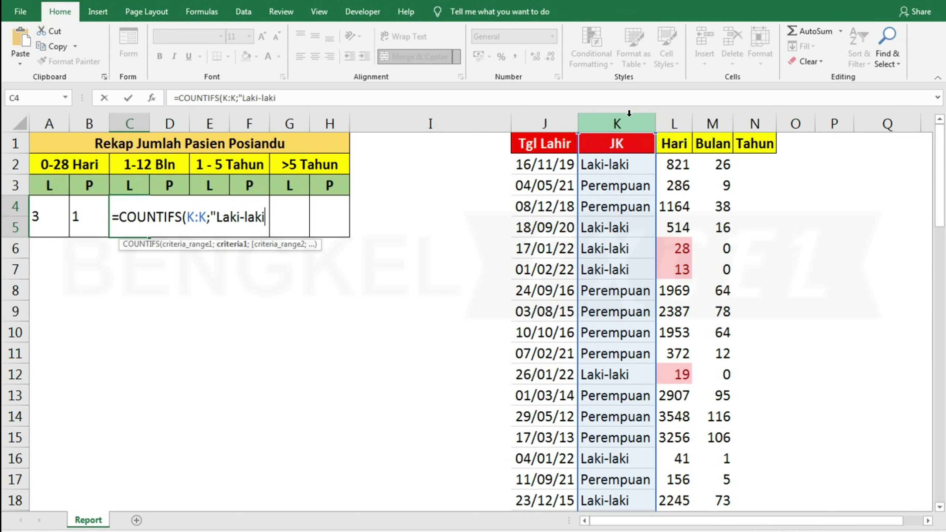
{"action": "type", "text": "\""}
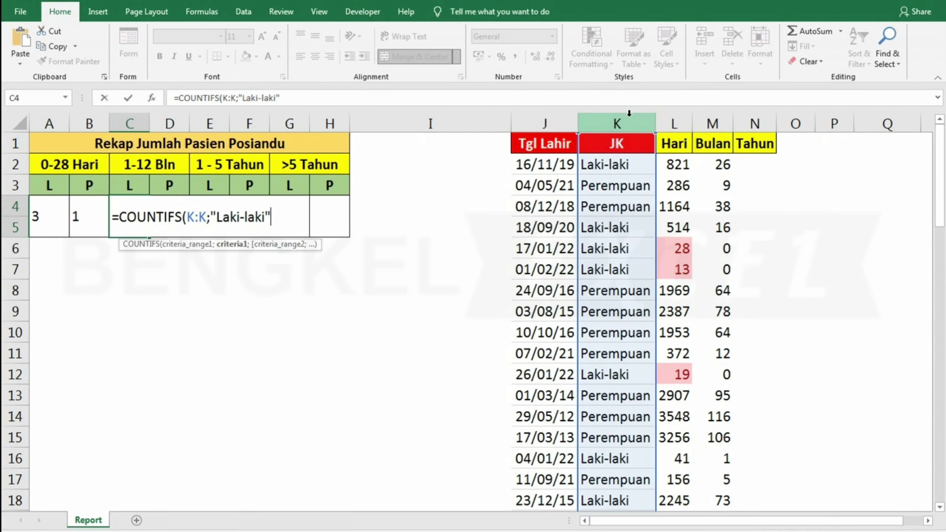
{"action": "type", "text": ";"}
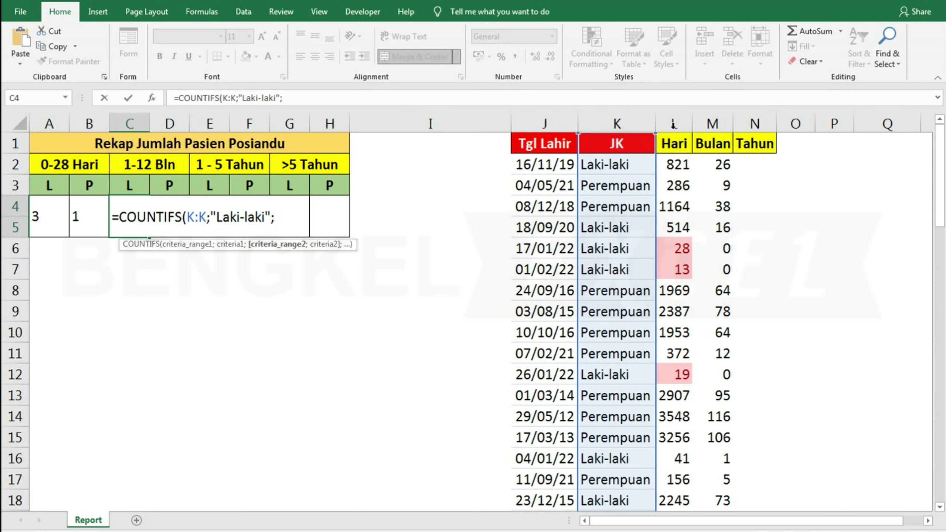
{"action": "left_click", "coordinate": [712, 123]}
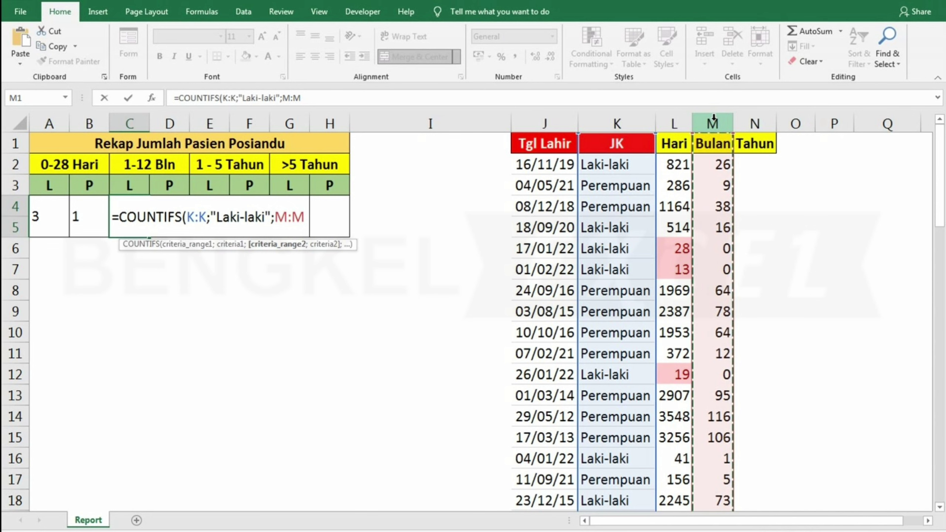
Finish C4's COUNTIFS with M:M ">=1" and M:M "<=12" criteria, returning 2 male patients
{"action": "type", "text": ";"}
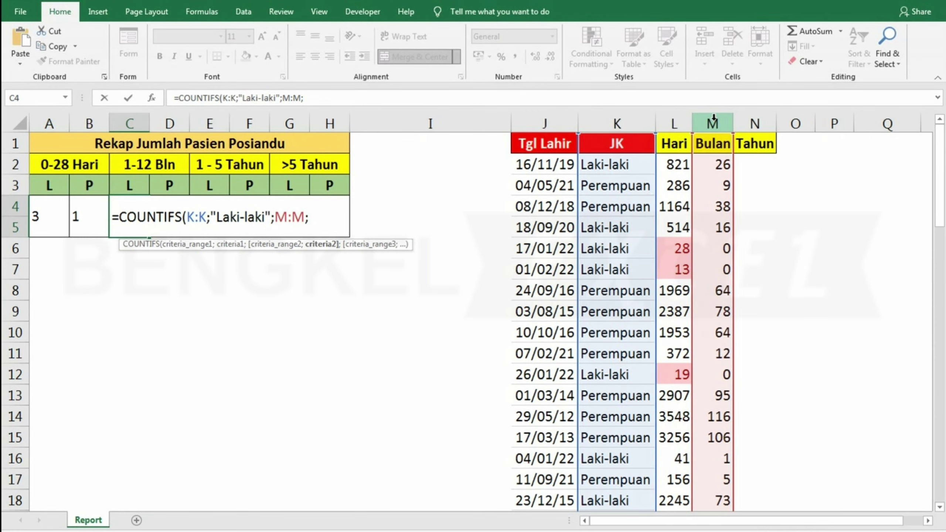
{"action": "type", "text": "\""}
{"action": "type", "text": ">"}
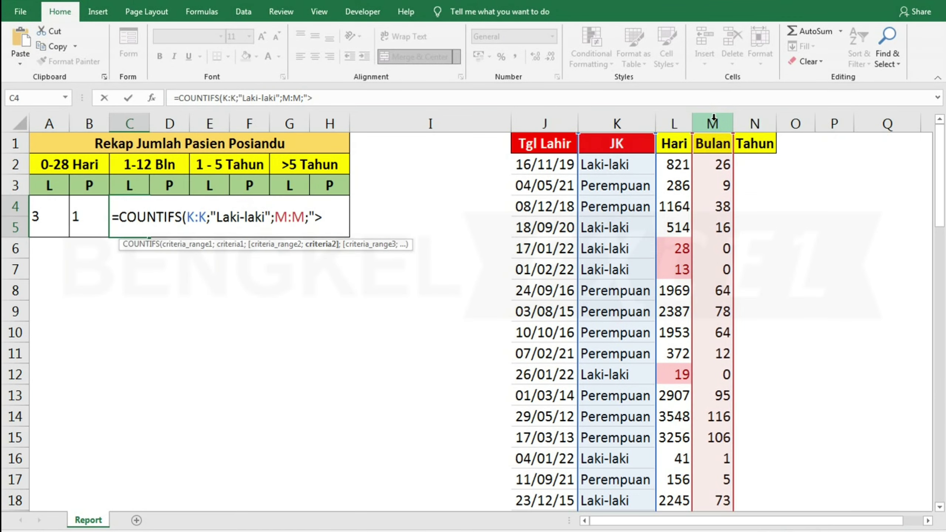
{"action": "type", "text": "=1"}
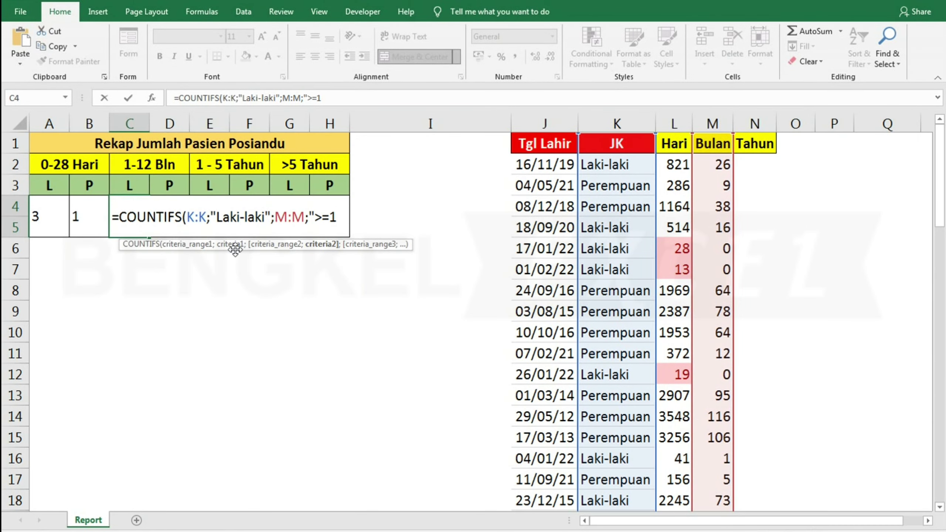
{"action": "type", "text": "\""}
{"action": "type", "text": ";"}
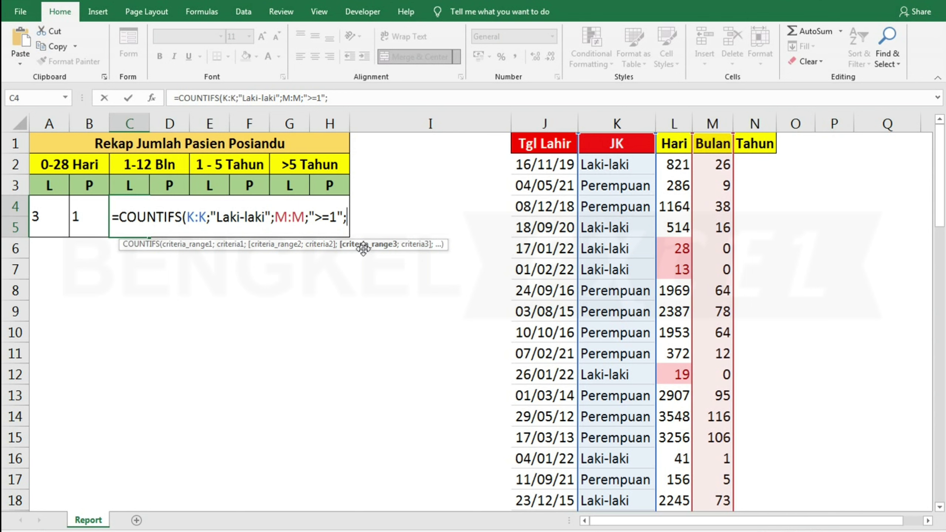
{"action": "left_click", "coordinate": [716, 122]}
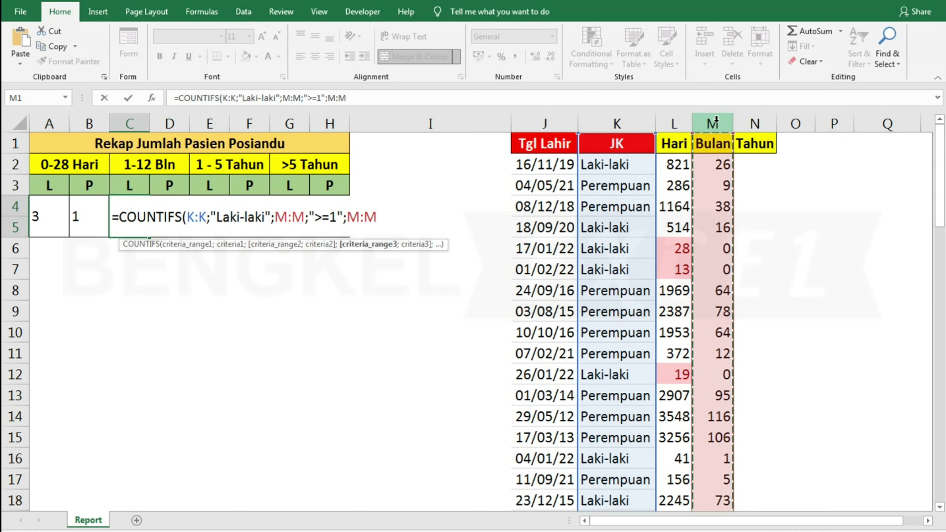
{"action": "type", "text": ";"}
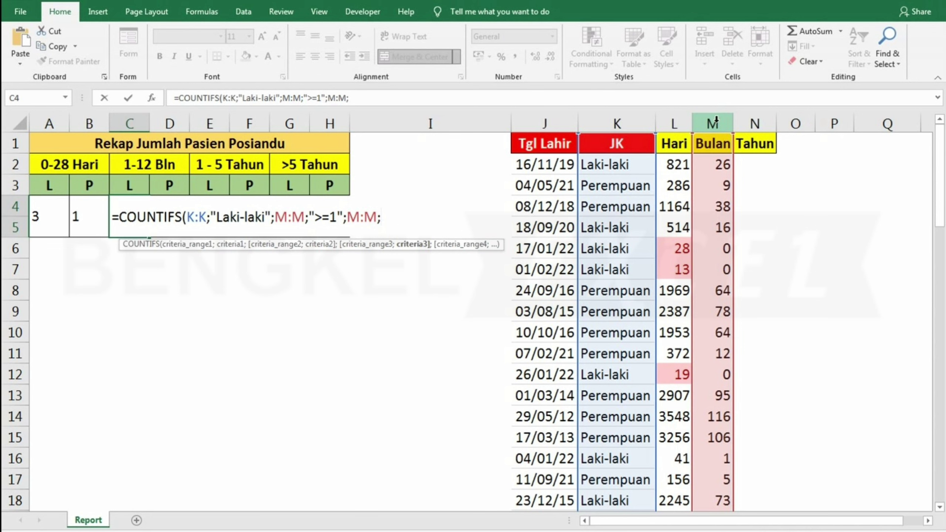
{"action": "type", "text": "\""}
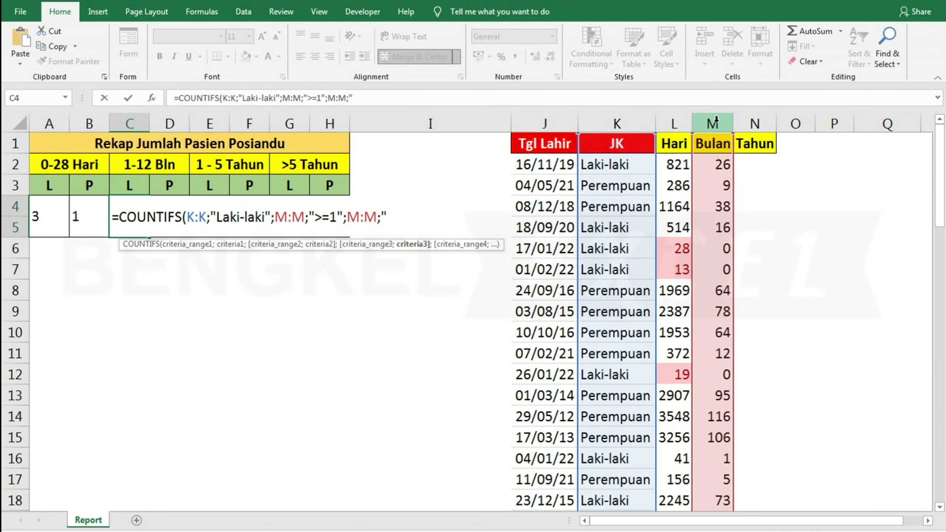
{"action": "type", "text": "<"}
{"action": "type", "text": "=1"}
{"action": "type", "text": "2"}
{"action": "type", "text": "\""}
{"action": "type", "text": ")"}
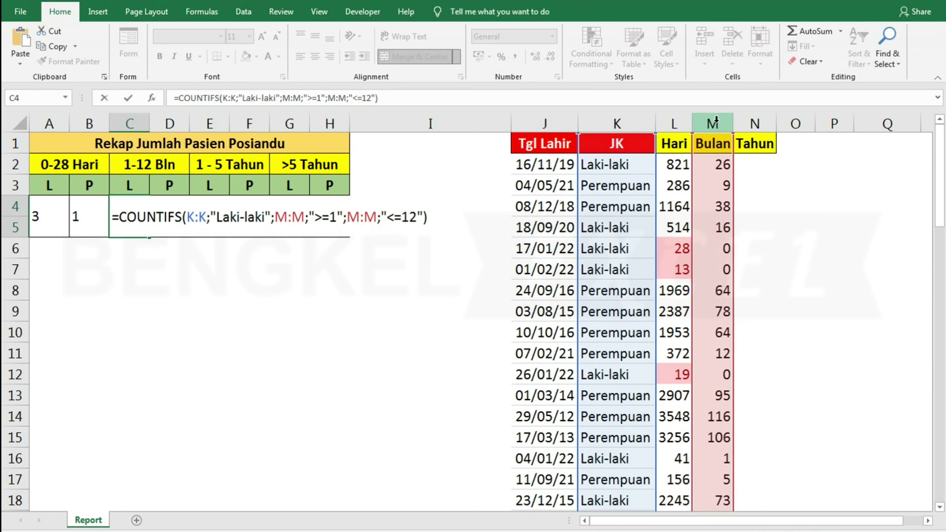
{"action": "key", "text": "Return"}
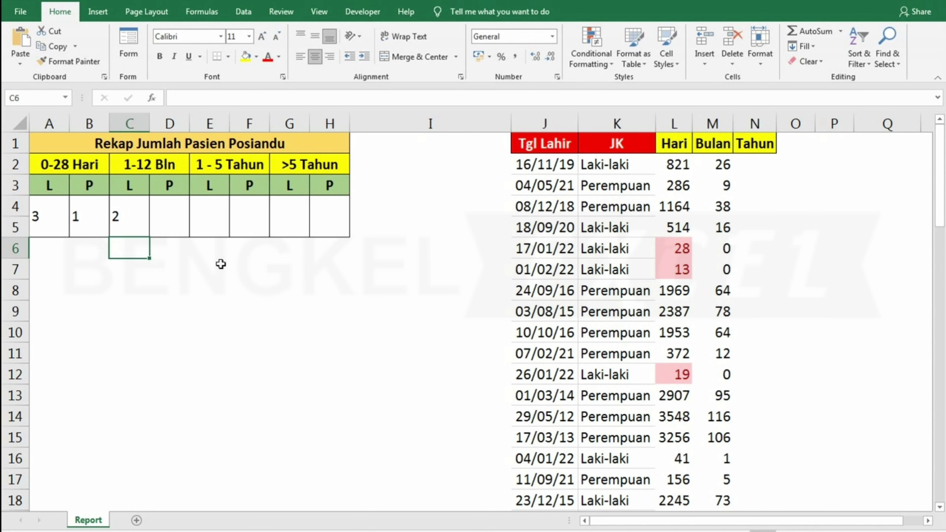
Copy the full COUNTIFS formula text from C4 without changing the cell
{"action": "left_click", "coordinate": [138, 213]}
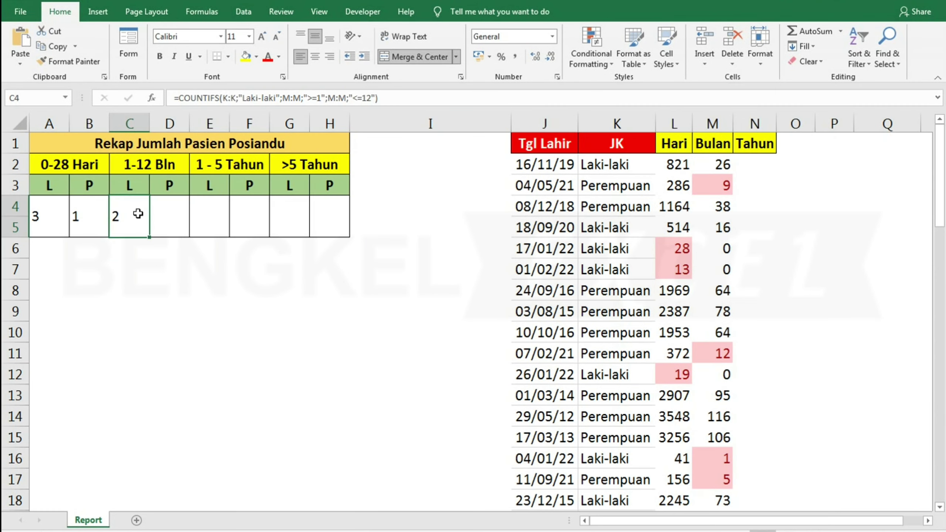
{"action": "double_click", "coordinate": [138, 213]}
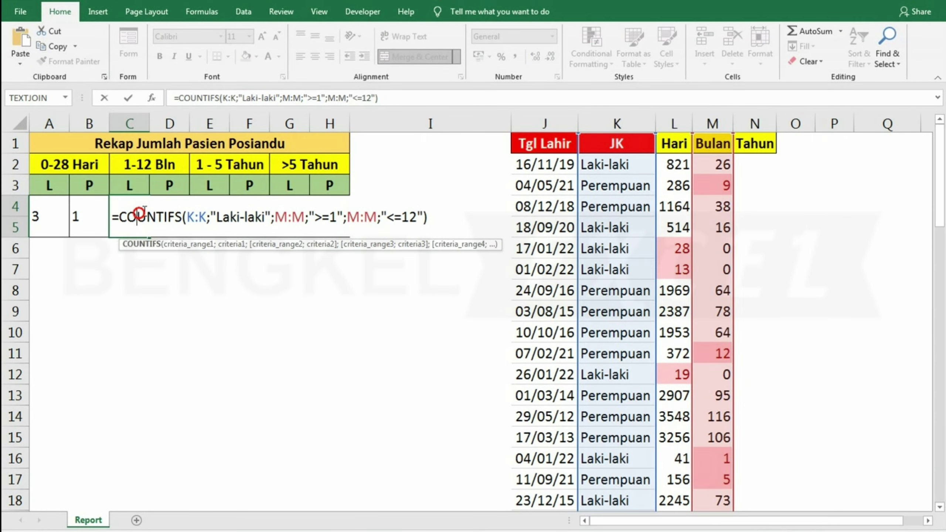
{"action": "left_click_drag", "start_coordinate": [443, 216], "coordinate": [112, 216]}
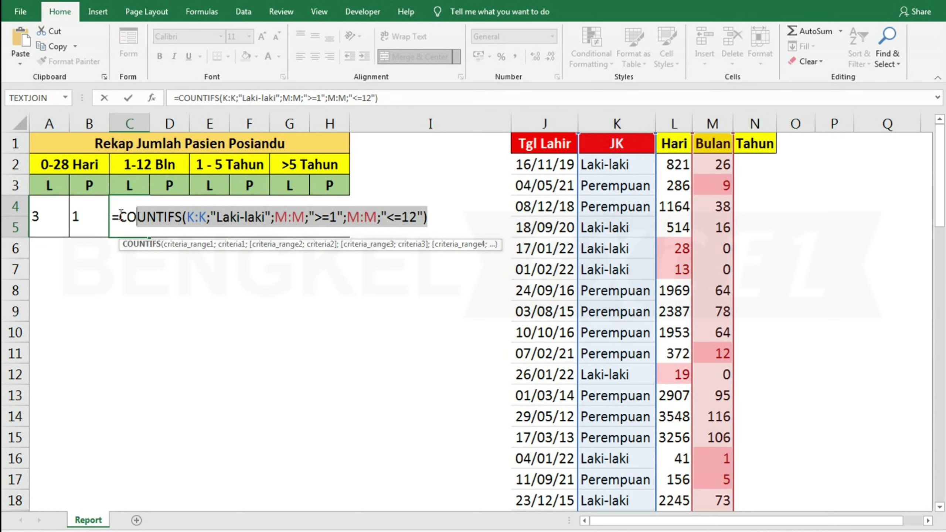
{"action": "right_click", "coordinate": [143, 214]}
{"action": "left_click", "coordinate": [173, 237]}
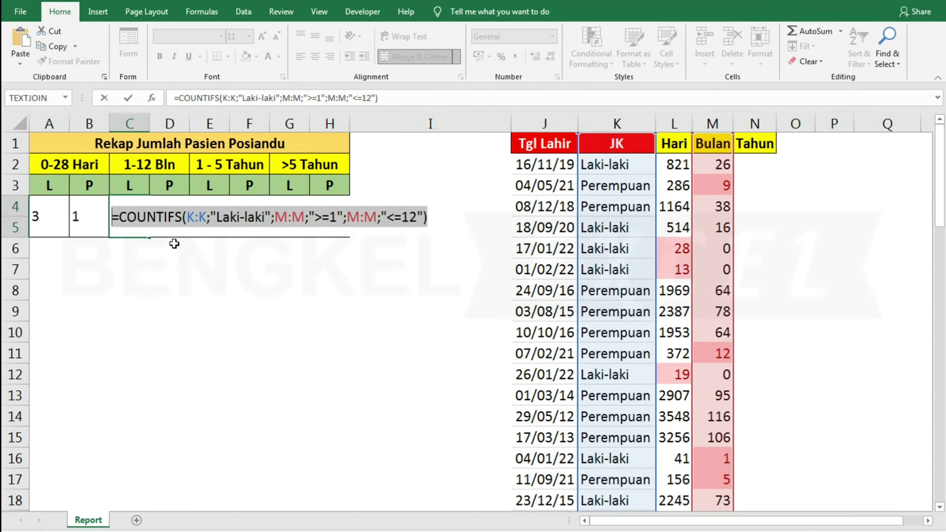
{"action": "key", "text": "Escape"}
Paste the formula into D4 with "Laki-laki" replaced by "Perempuan", giving 10
{"action": "left_click", "coordinate": [170, 211]}
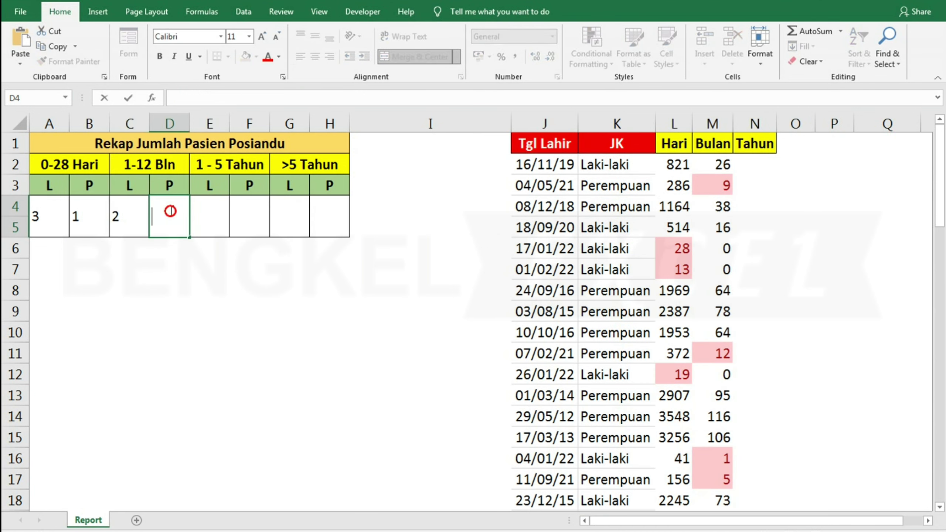
{"action": "right_click", "coordinate": [171, 212]}
{"action": "left_click", "coordinate": [198, 266]}
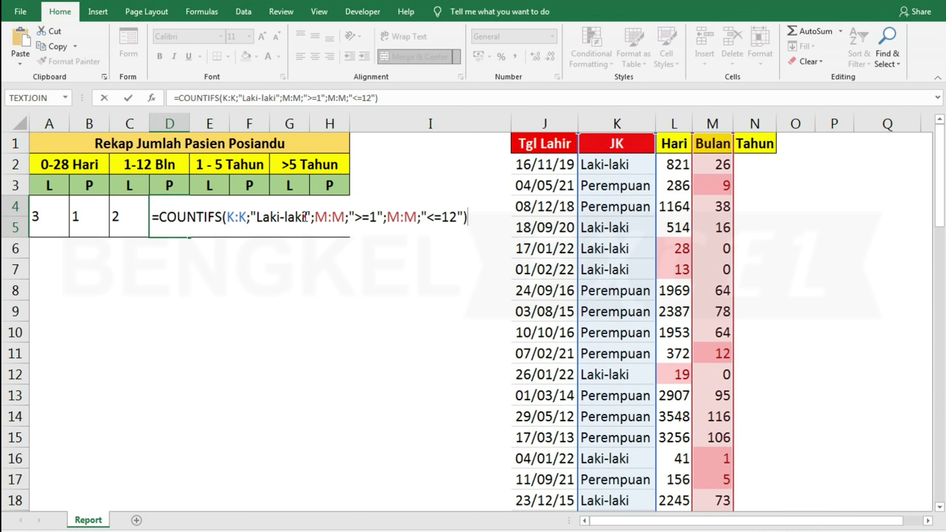
{"action": "left_click_drag", "start_coordinate": [305, 216], "coordinate": [256, 217]}
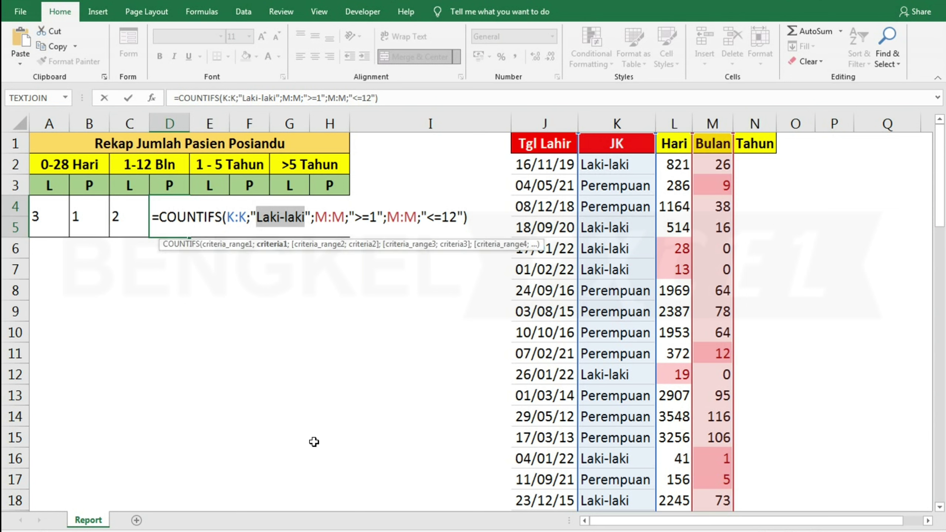
{"action": "type", "text": "Peremp"}
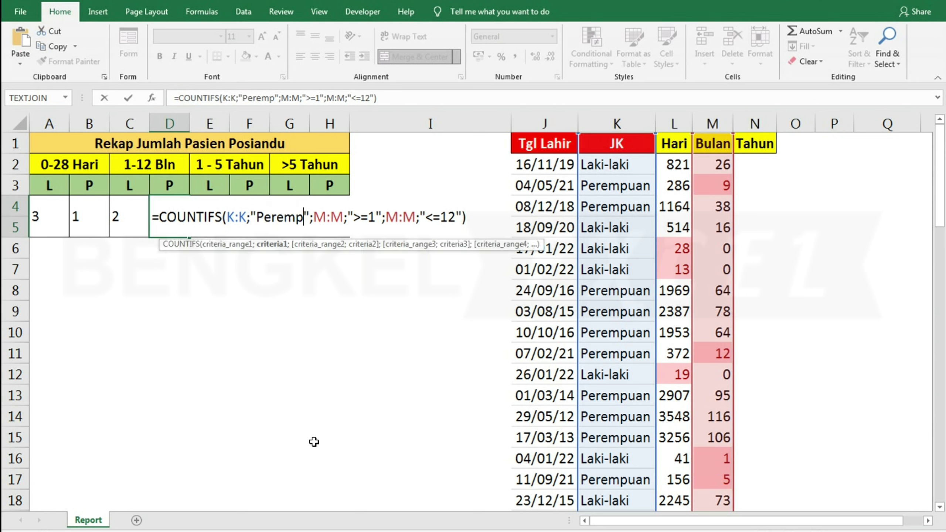
{"action": "type", "text": "uan"}
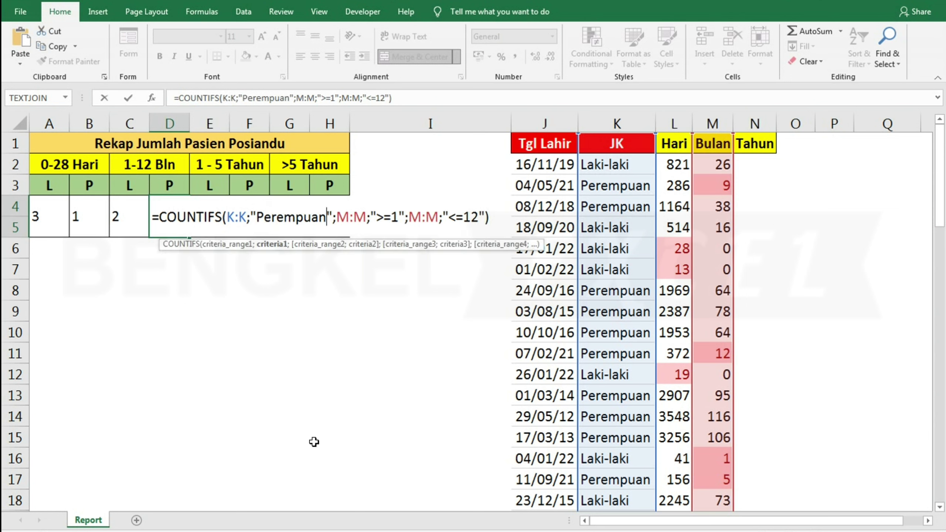
{"action": "key", "text": "Return"}
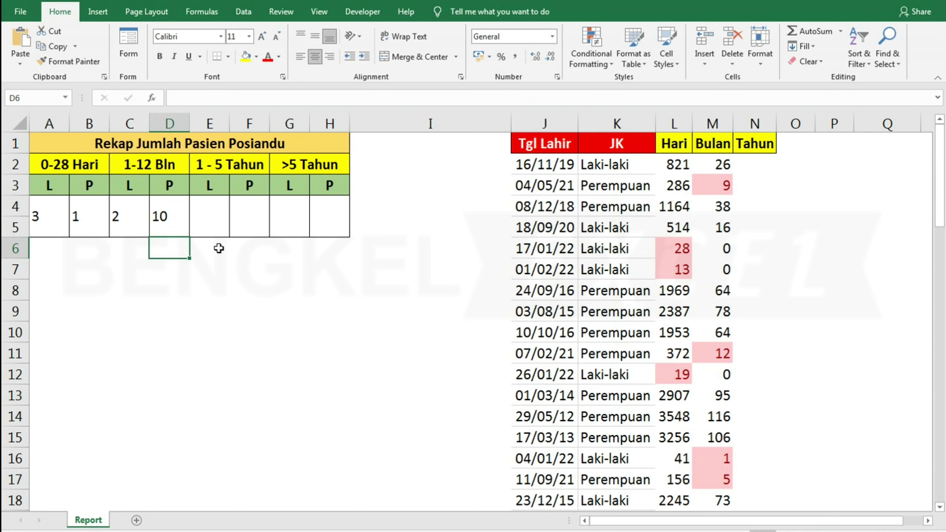
{"action": "left_click", "coordinate": [176, 220]}
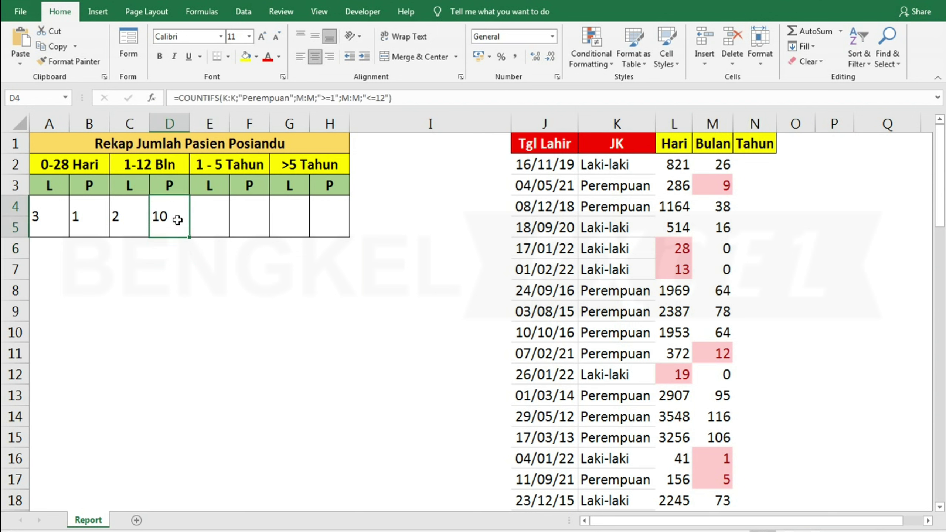
{"action": "left_click", "coordinate": [210, 218]}
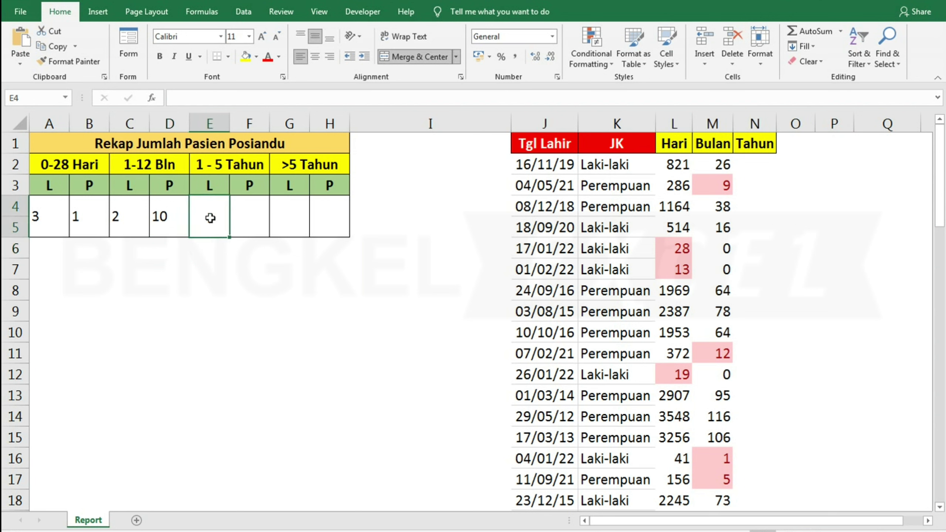
Enter =DATEDIF(J2;TODAY();"y") in N2 to get the first patient's age in years
{"action": "left_click", "coordinate": [220, 166]}
{"action": "left_click", "coordinate": [756, 149]}
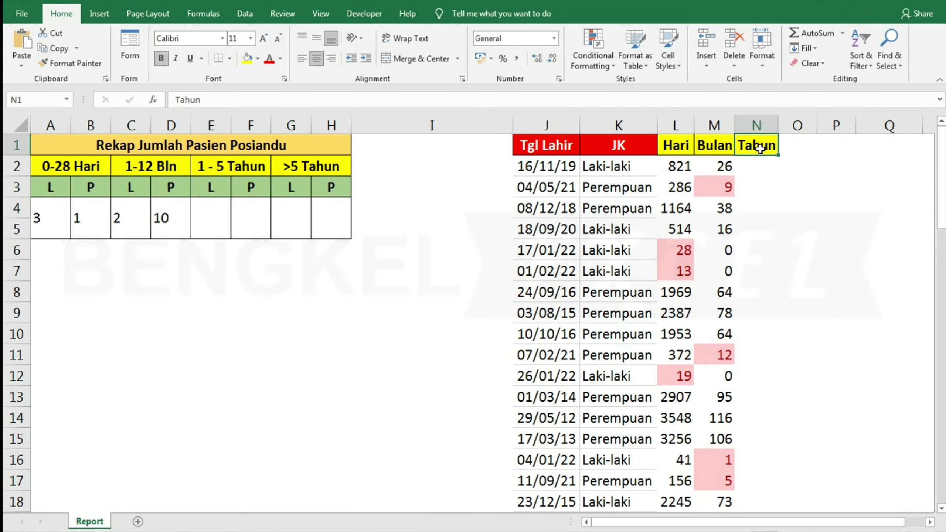
{"action": "left_click", "coordinate": [749, 166]}
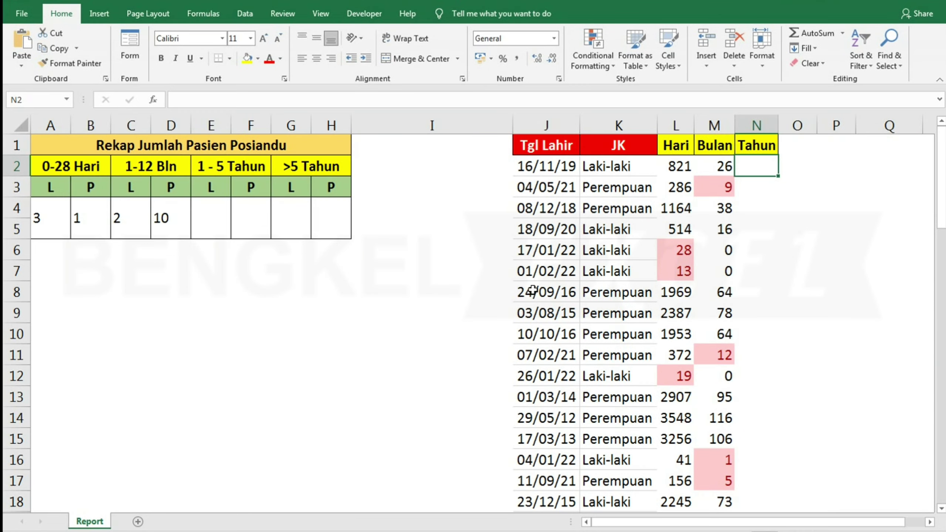
{"action": "type", "text": "=dated"}
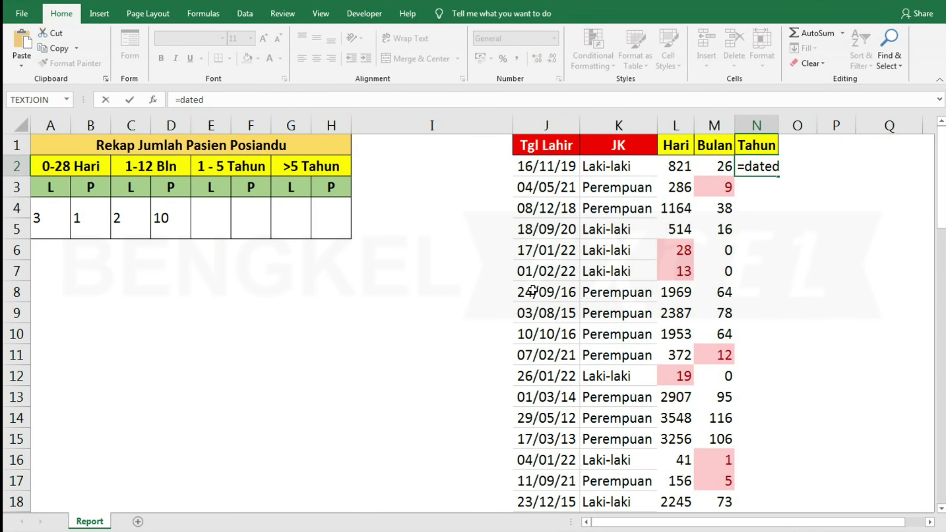
{"action": "type", "text": "if("}
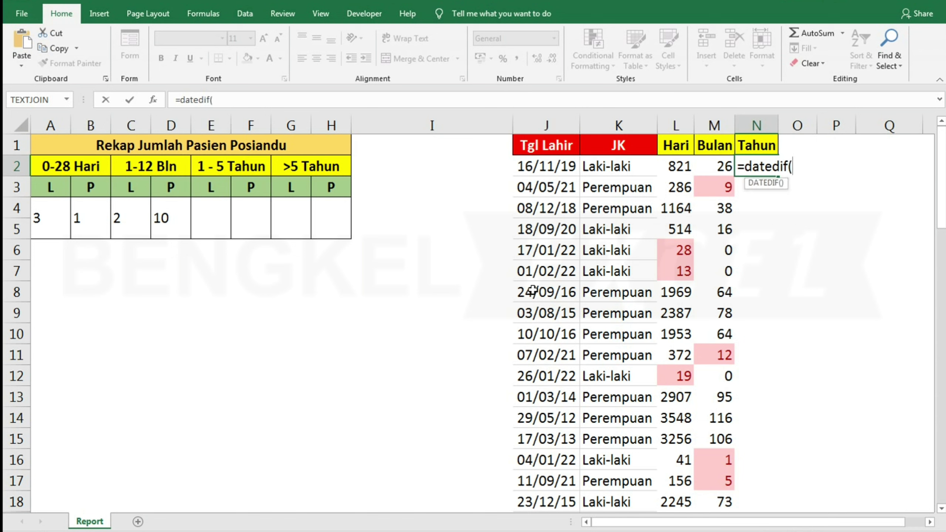
{"action": "left_click", "coordinate": [542, 164]}
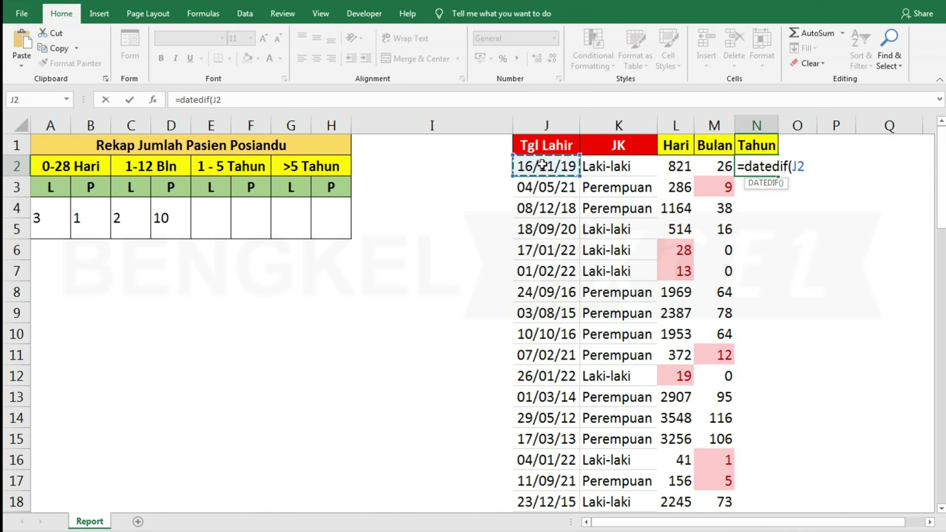
{"action": "type", "text": ";"}
{"action": "type", "text": "toda"}
{"action": "key", "text": "Tab"}
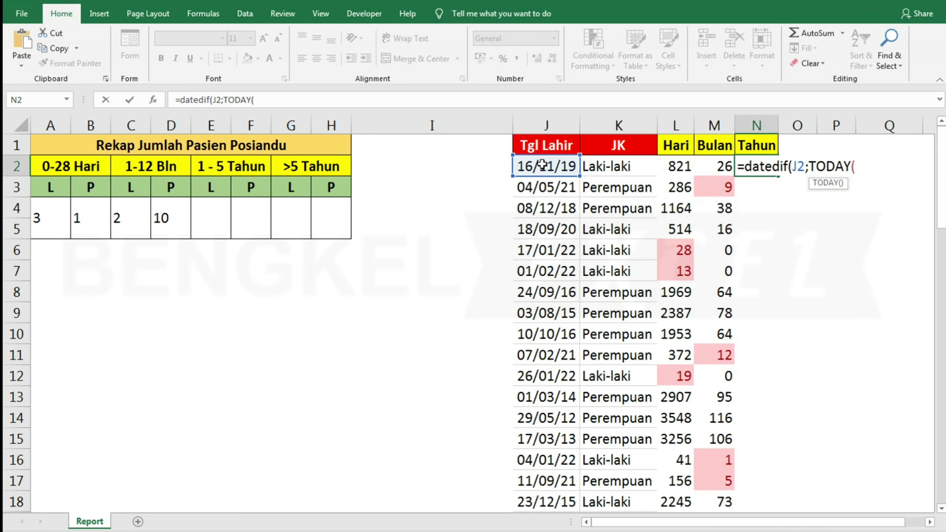
{"action": "type", "text": ");"}
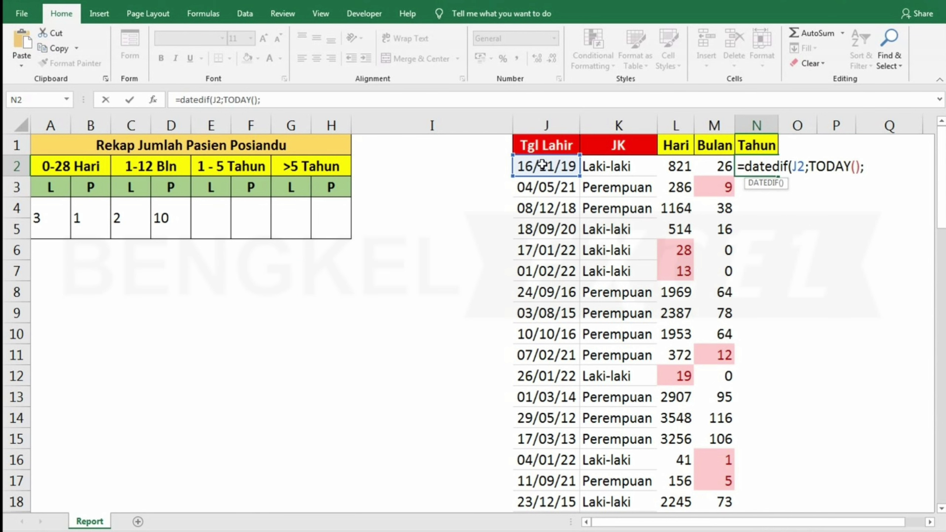
{"action": "type", "text": "\"y"}
{"action": "type", "text": "\")"}
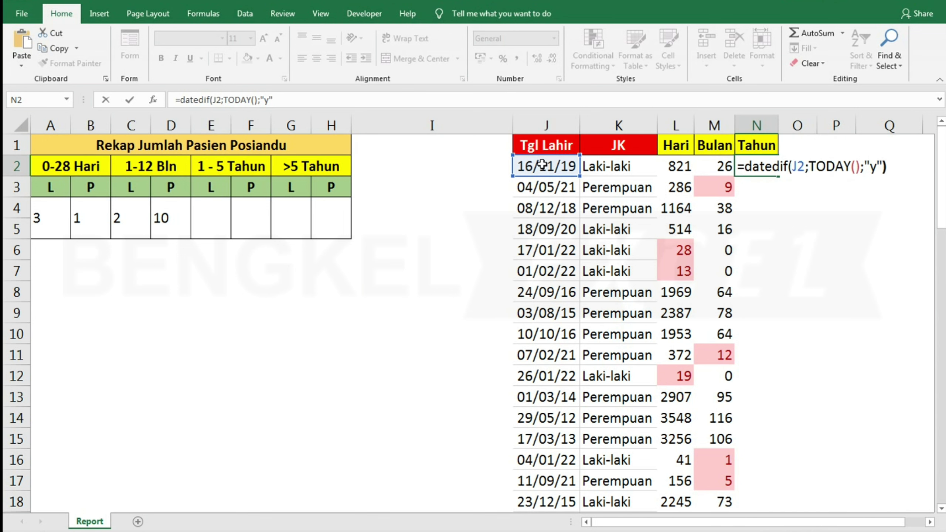
{"action": "key", "text": "Return"}
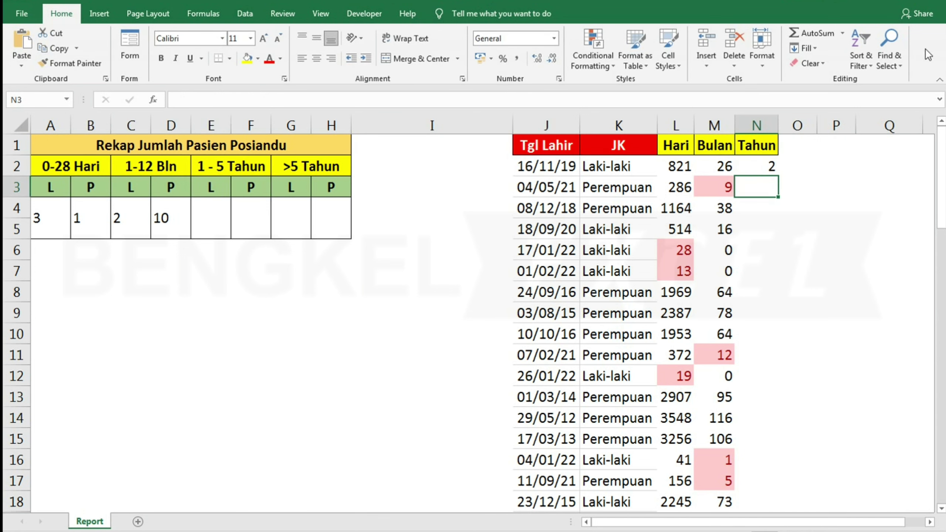
Fill the DATEDIF age formula down the entire Tahun column
{"action": "left_click", "coordinate": [767, 165]}
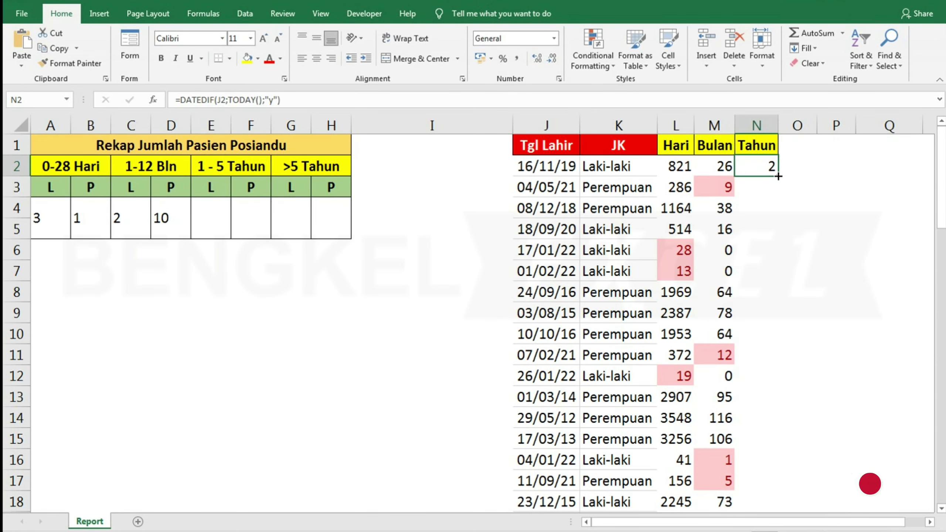
{"action": "double_click", "coordinate": [778, 175]}
{"action": "left_click", "coordinate": [768, 168]}
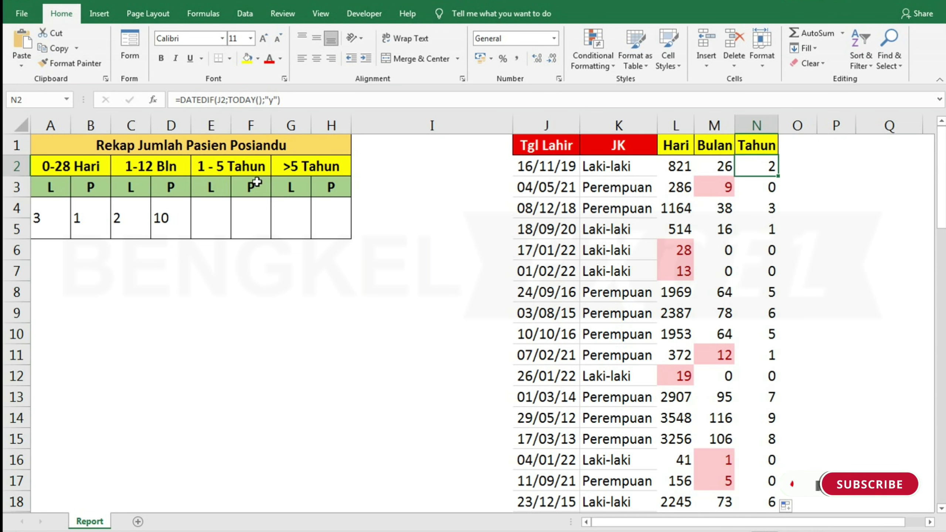
{"action": "left_click", "coordinate": [201, 207]}
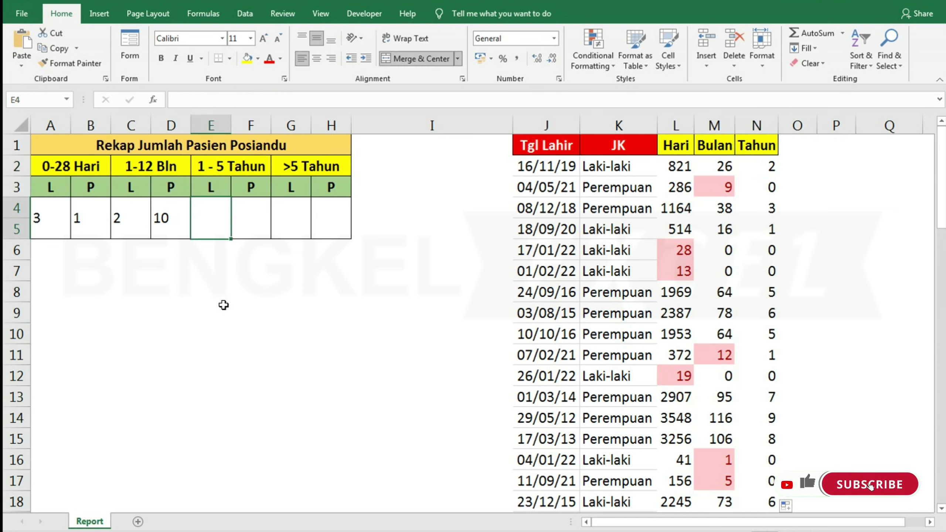
Enter =COUNTIFS(K:K;"Laki-laki";N:N;">1";N:N;"<=5") in E4, returning 7
{"action": "type", "text": "=co"}
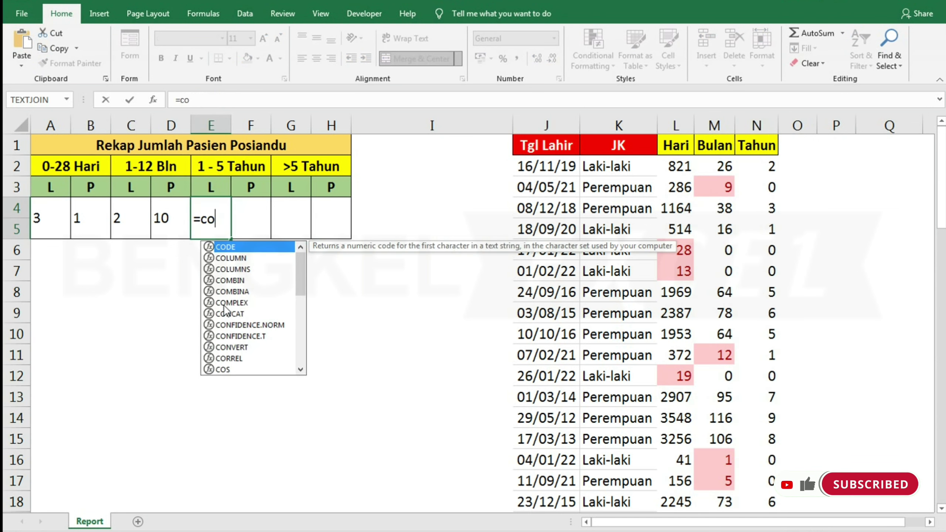
{"action": "type", "text": "unt"}
{"action": "key", "text": "Down"}
{"action": "key", "text": "Down"}
{"action": "key", "text": "Down"}
{"action": "key", "text": "Down"}
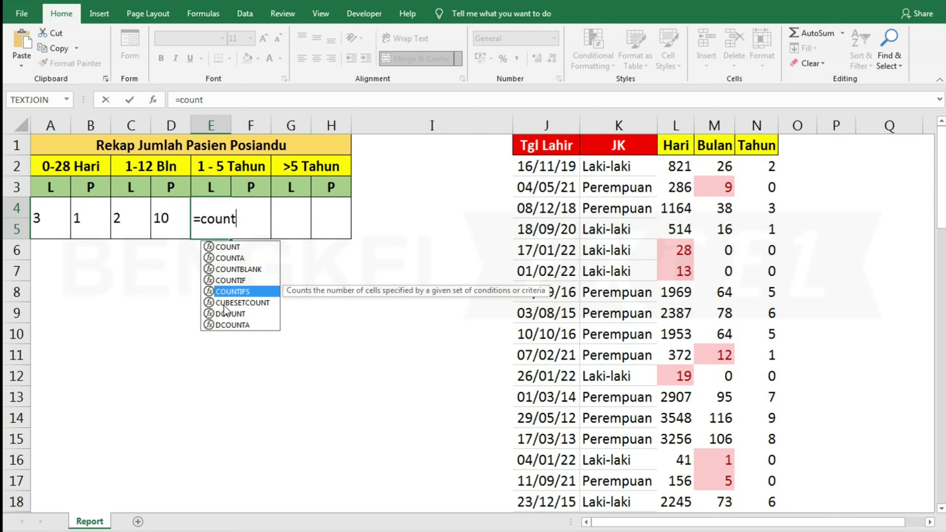
{"action": "key", "text": "Tab"}
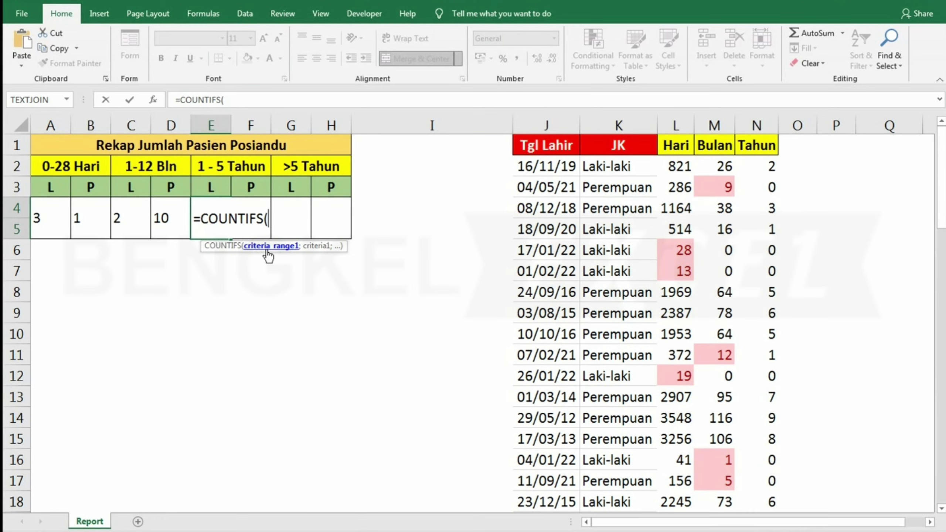
{"action": "left_click", "coordinate": [618, 125]}
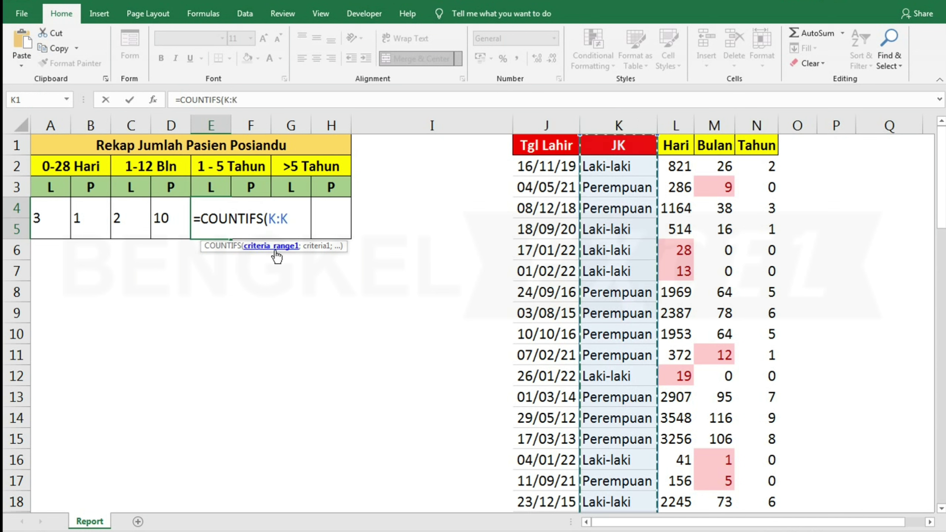
{"action": "type", "text": ";"}
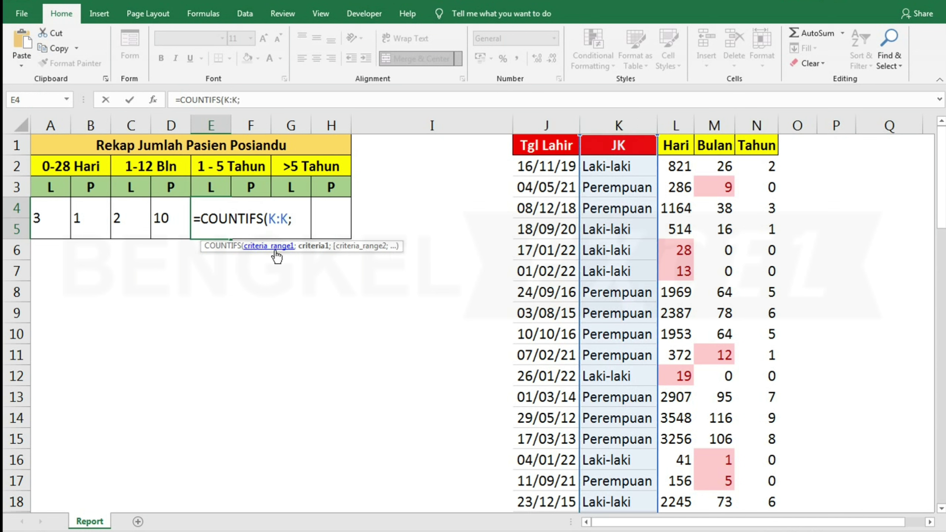
{"action": "type", "text": "\""}
{"action": "type", "text": "Laki-la"}
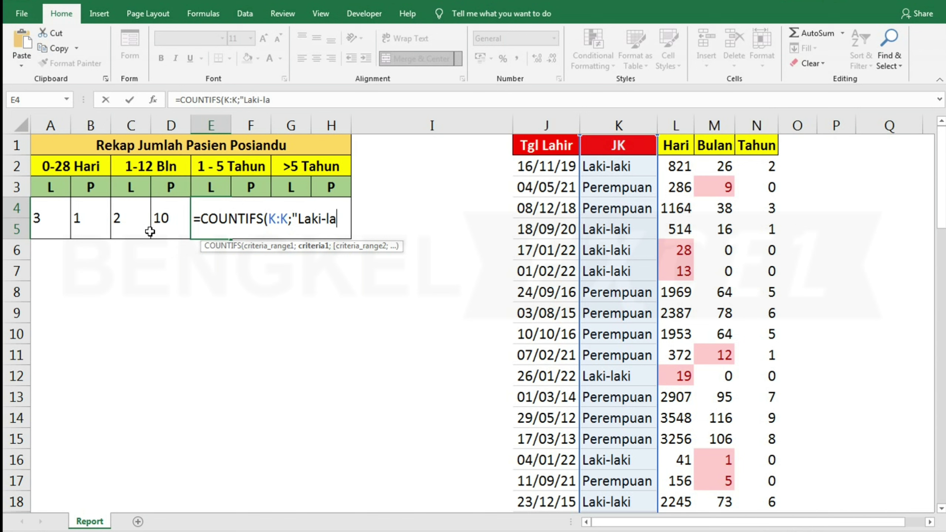
{"action": "type", "text": "ki\";"}
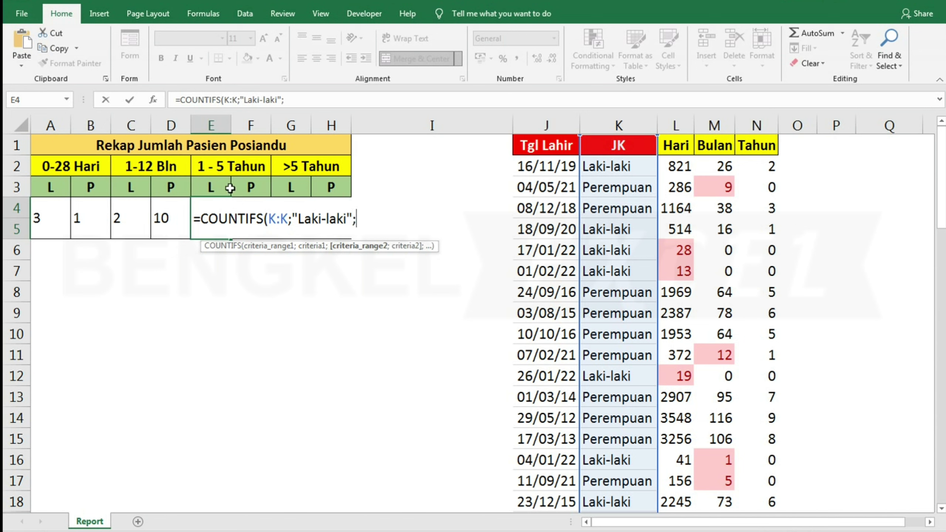
{"action": "left_click", "coordinate": [759, 126]}
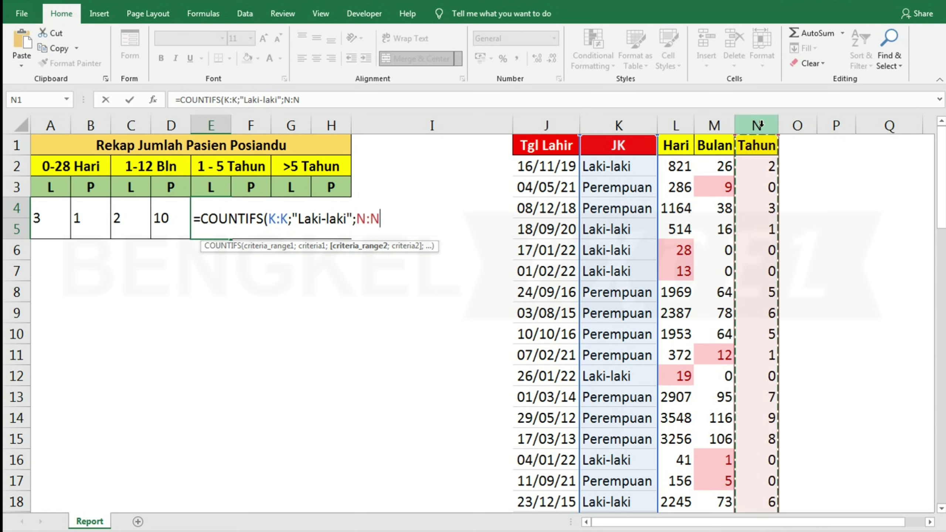
{"action": "type", "text": ";"}
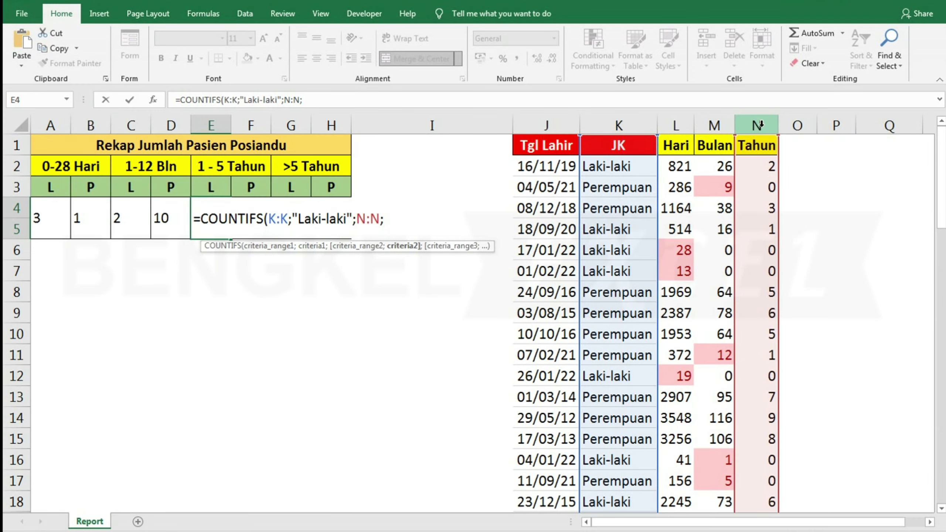
{"action": "type", "text": "\""}
{"action": "type", "text": ">"}
{"action": "type", "text": "1\""}
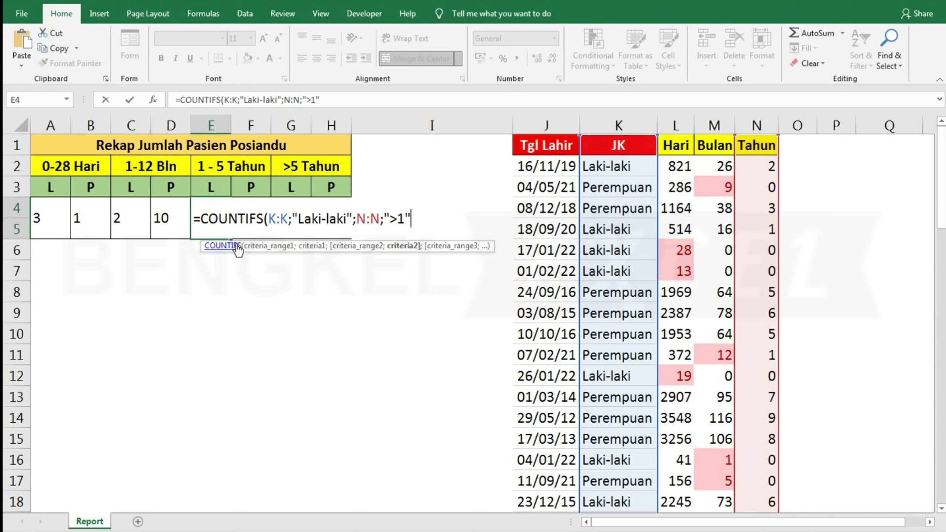
{"action": "type", "text": ";"}
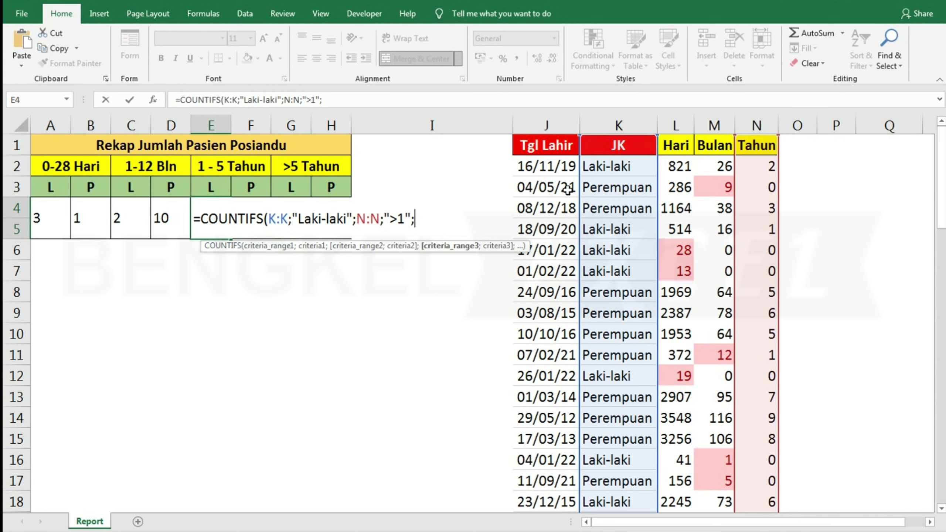
{"action": "left_click", "coordinate": [758, 120]}
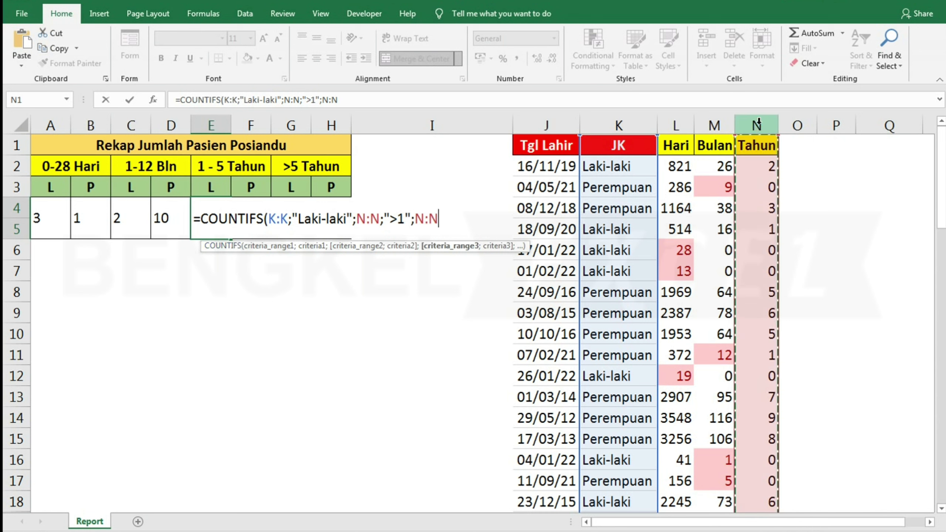
{"action": "type", "text": ";\""}
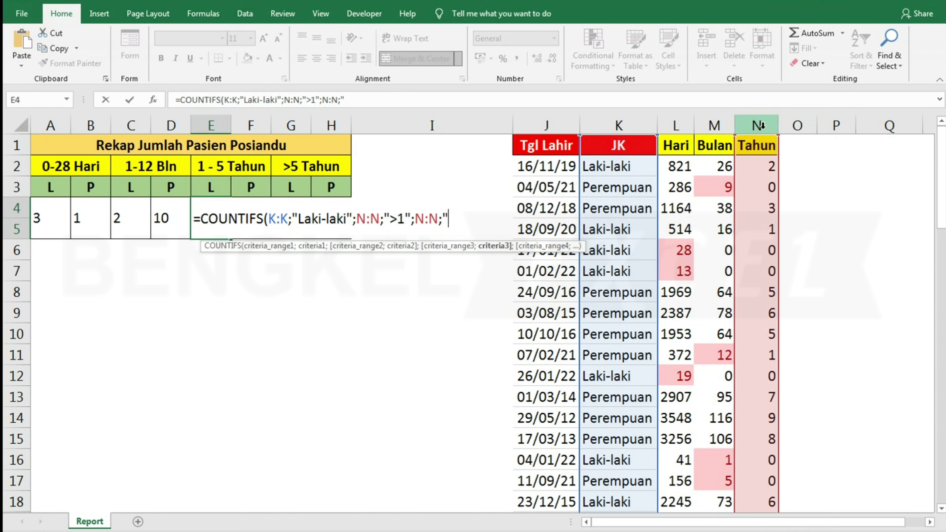
{"action": "type", "text": "<"}
{"action": "type", "text": "=5"}
{"action": "type", "text": "\")"}
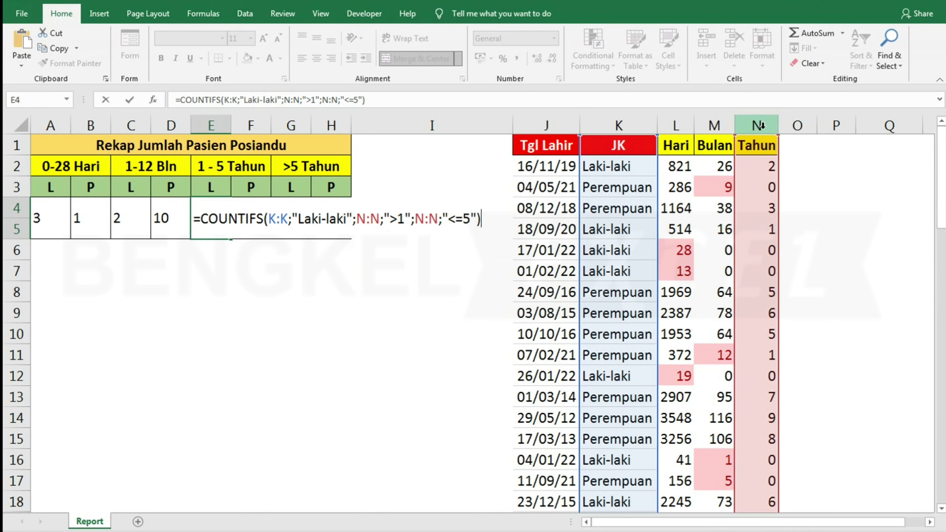
{"action": "key", "text": "Return"}
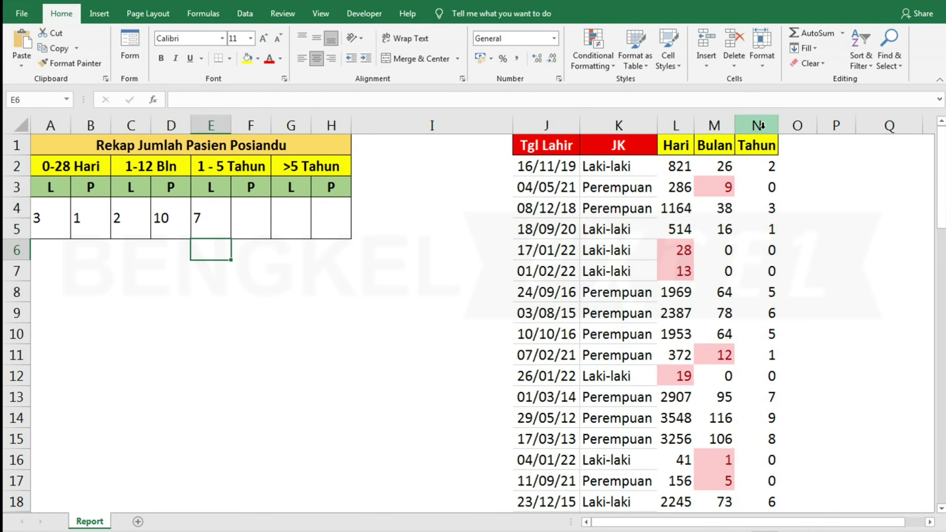
Copy E4's male 1-5 year COUNTIFS formula text without changing E4
{"action": "left_click", "coordinate": [208, 221]}
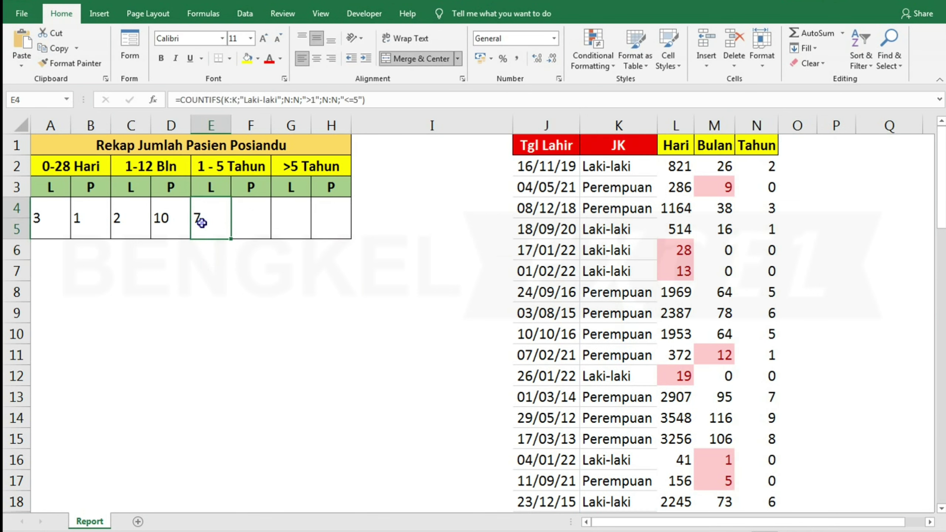
{"action": "double_click", "coordinate": [208, 222]}
{"action": "left_click_drag", "start_coordinate": [486, 220], "coordinate": [193, 219]}
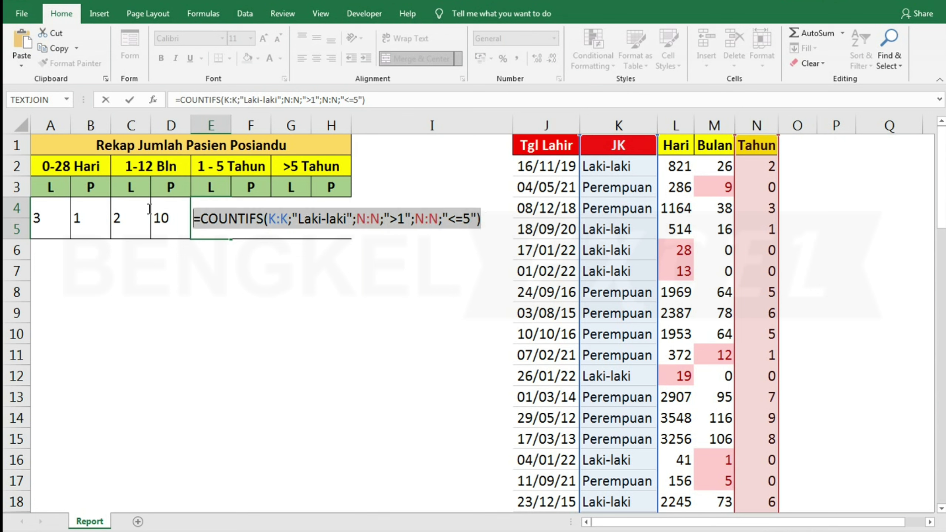
{"action": "right_click", "coordinate": [220, 219]}
{"action": "left_click", "coordinate": [261, 241]}
{"action": "key", "text": "Escape"}
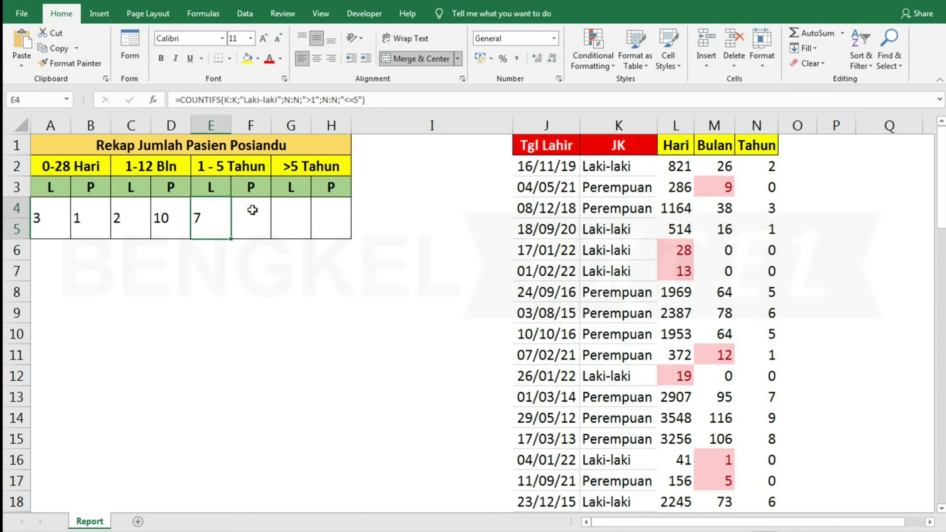
Paste the formula into F4 with "Perempuan" as the gender criterion, giving 17
{"action": "left_click", "coordinate": [251, 209]}
{"action": "right_click", "coordinate": [254, 211]}
{"action": "left_click", "coordinate": [281, 261]}
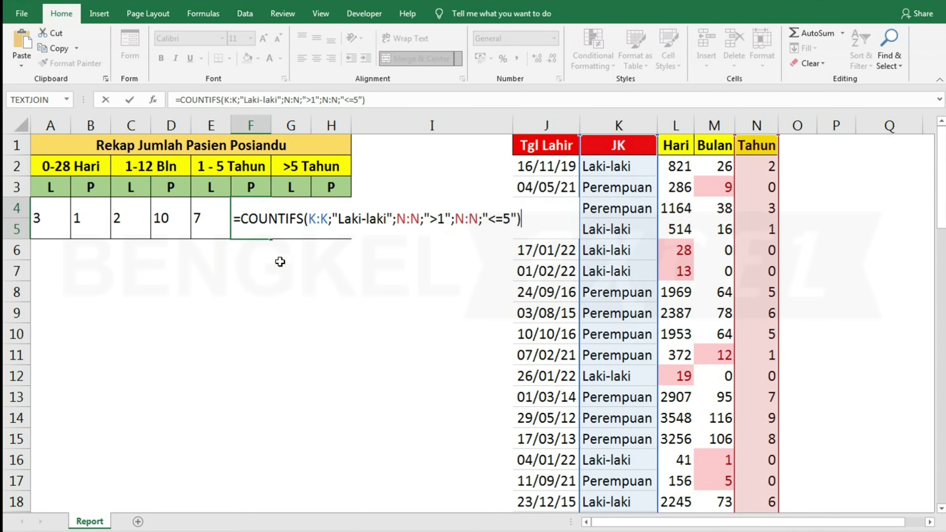
{"action": "left_click_drag", "start_coordinate": [387, 219], "coordinate": [339, 220]}
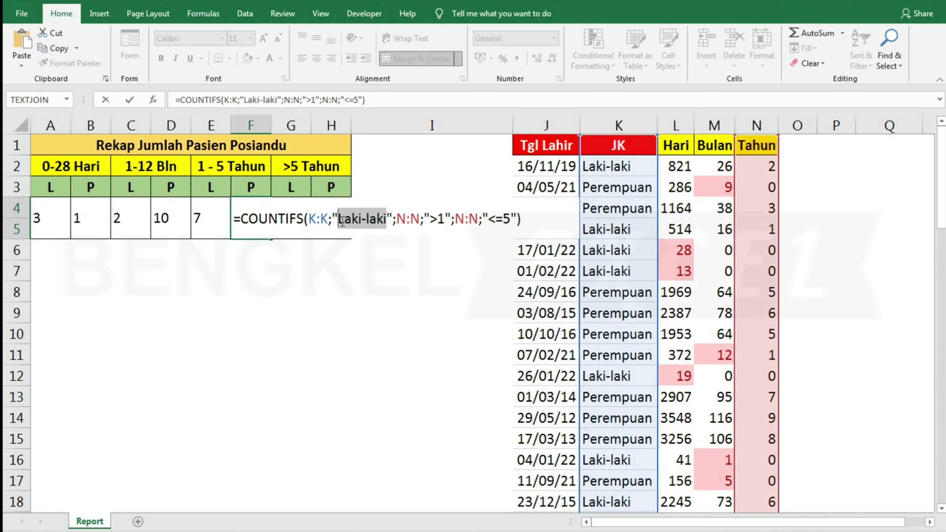
{"action": "type", "text": "Pere"}
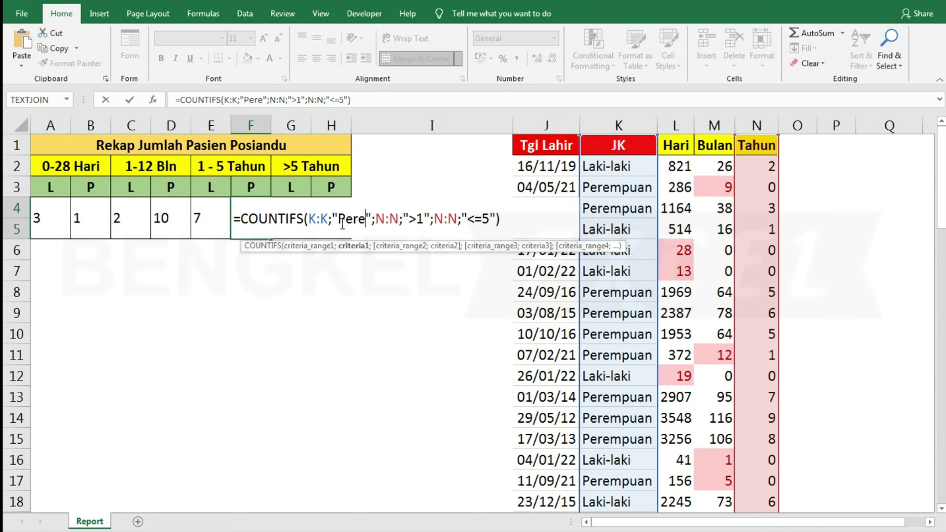
{"action": "type", "text": "mpuan"}
{"action": "key", "text": "ctrl+Return"}
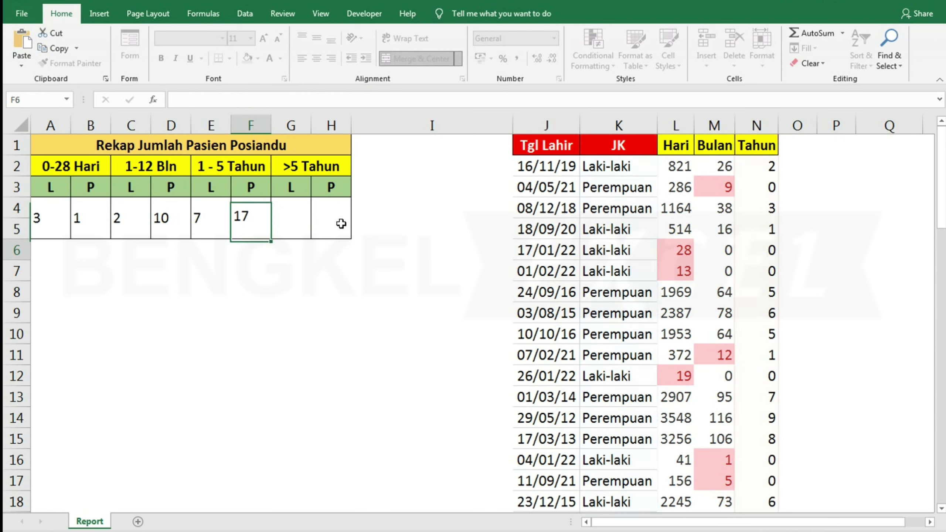
Start a COUNTIFS in G4 with column K and the "Laki-laki" criterion
{"action": "left_click", "coordinate": [289, 217]}
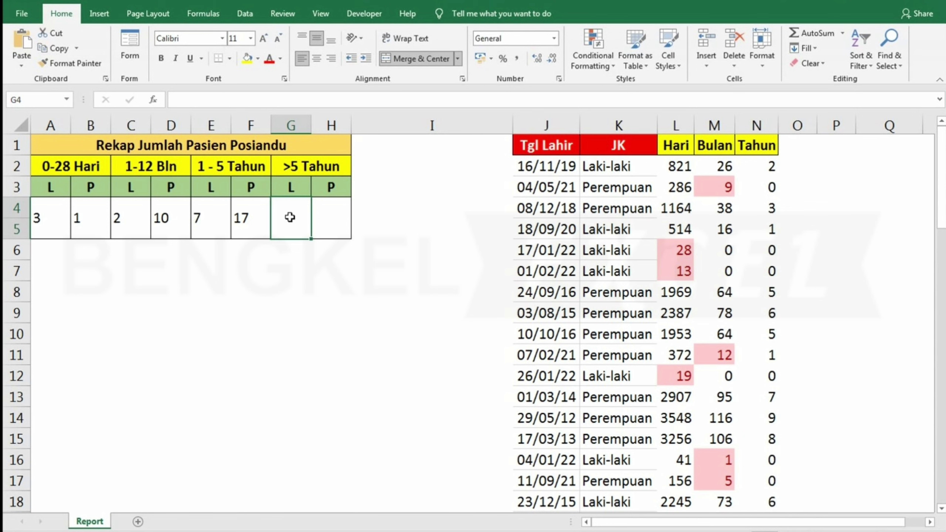
{"action": "type", "text": "=c"}
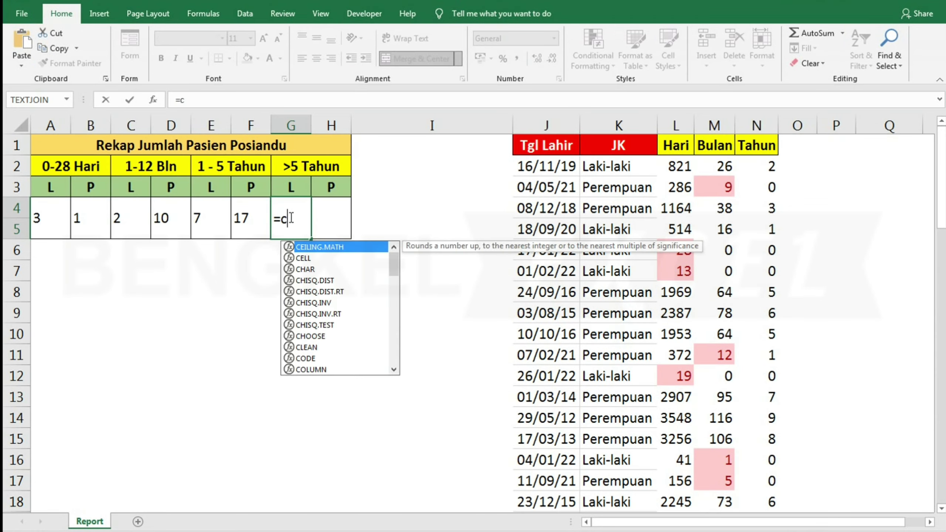
{"action": "type", "text": "ount"}
{"action": "key", "text": "Down"}
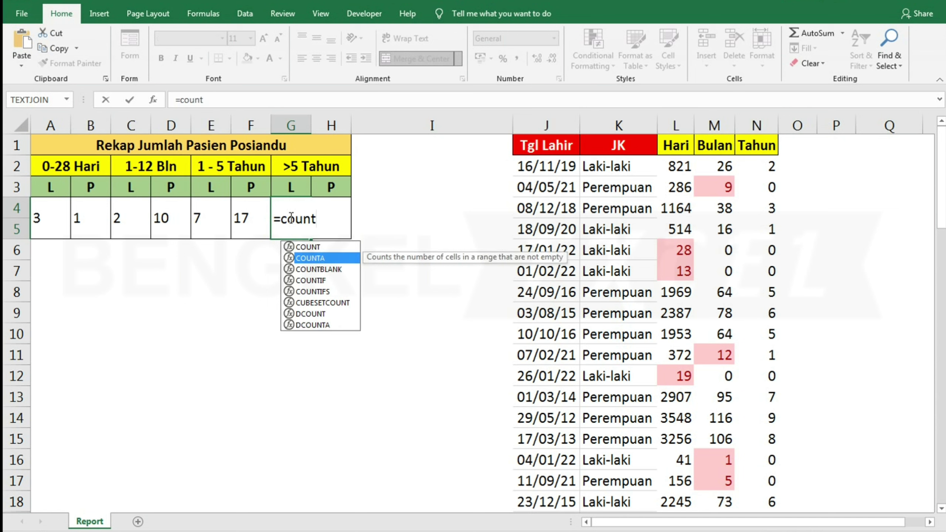
{"action": "key", "text": "Down"}
{"action": "key", "text": "Down"}
{"action": "key", "text": "Down"}
{"action": "key", "text": "Tab"}
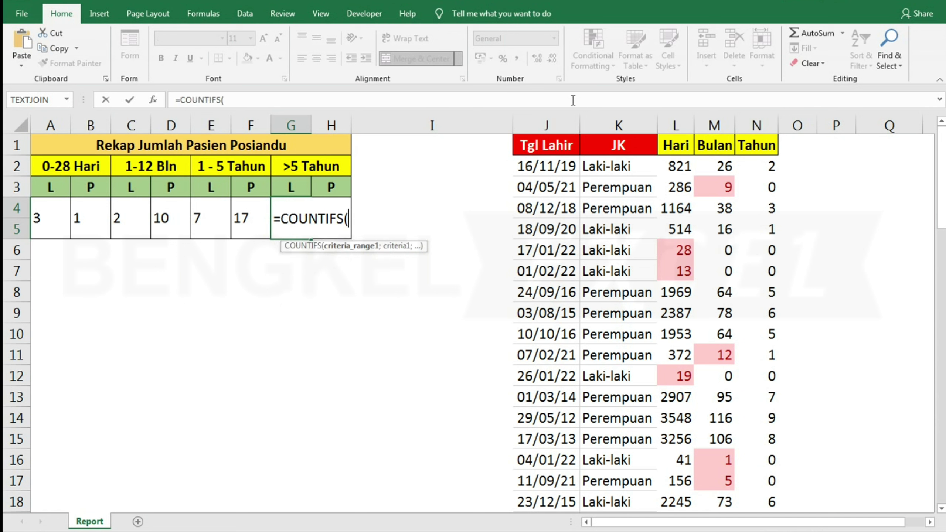
{"action": "left_click", "coordinate": [616, 119]}
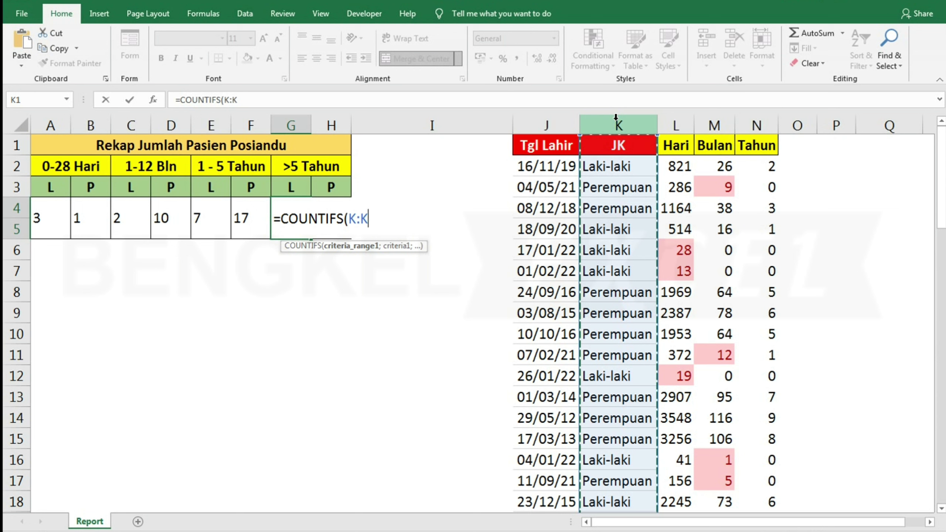
{"action": "type", "text": ";\"La"}
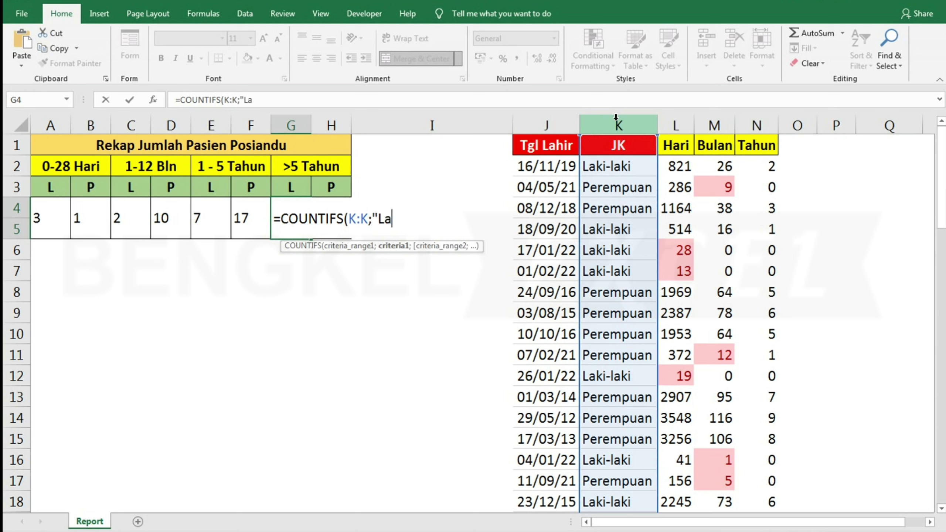
{"action": "type", "text": "ku"}
{"action": "key", "text": "BackSpace"}
{"action": "type", "text": "i-"}
{"action": "type", "text": "laki\""}
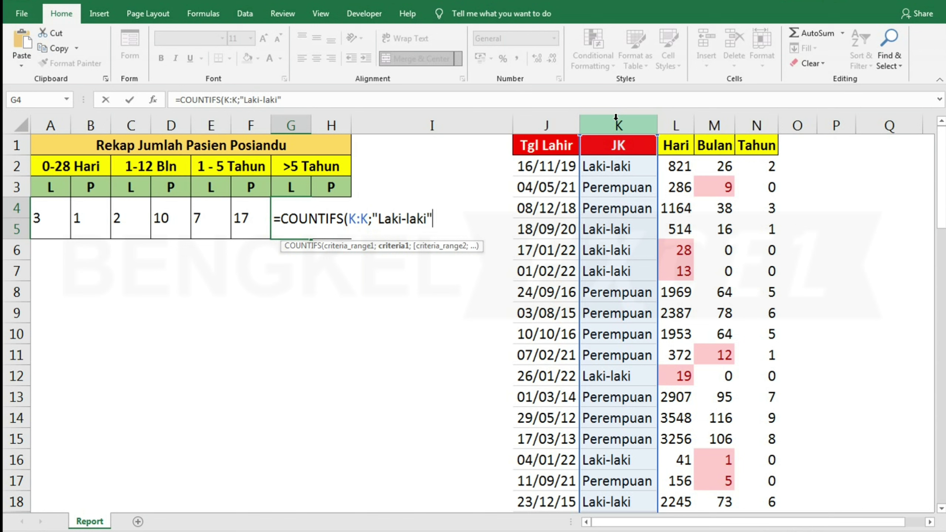
{"action": "type", "text": ";"}
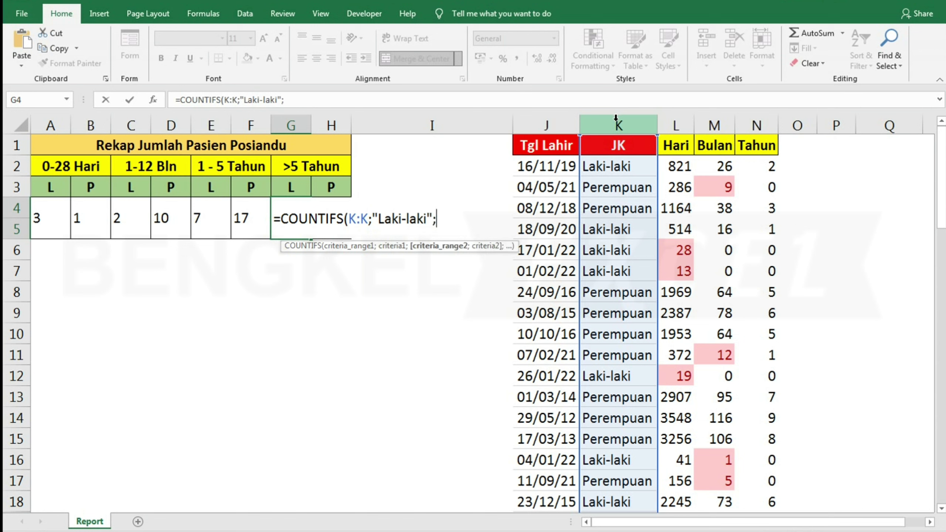
Add the column N ">5" criterion to finish G4's formula, returning 7
{"action": "left_click", "coordinate": [768, 123]}
{"action": "type", "text": ";"}
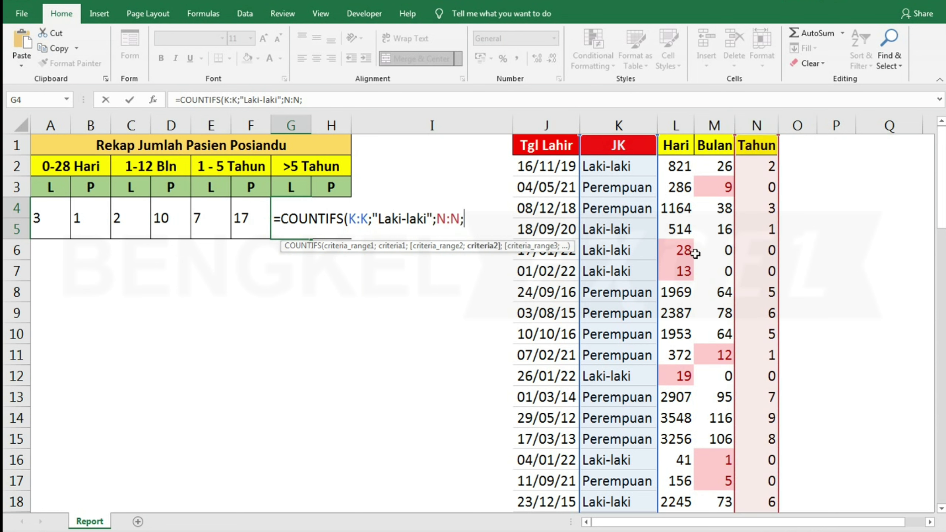
{"action": "type", "text": "\">"}
{"action": "type", "text": "5\")"}
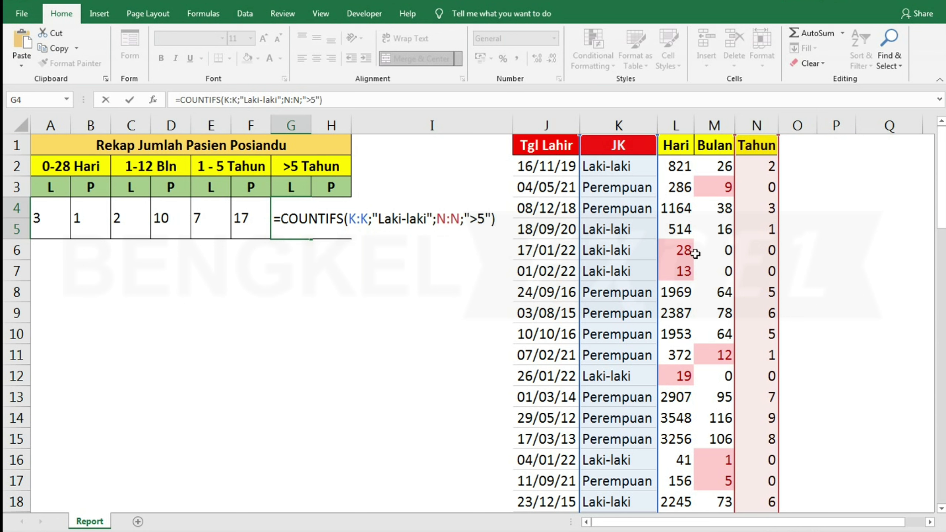
{"action": "key", "text": "Return"}
{"action": "left_click", "coordinate": [290, 223]}
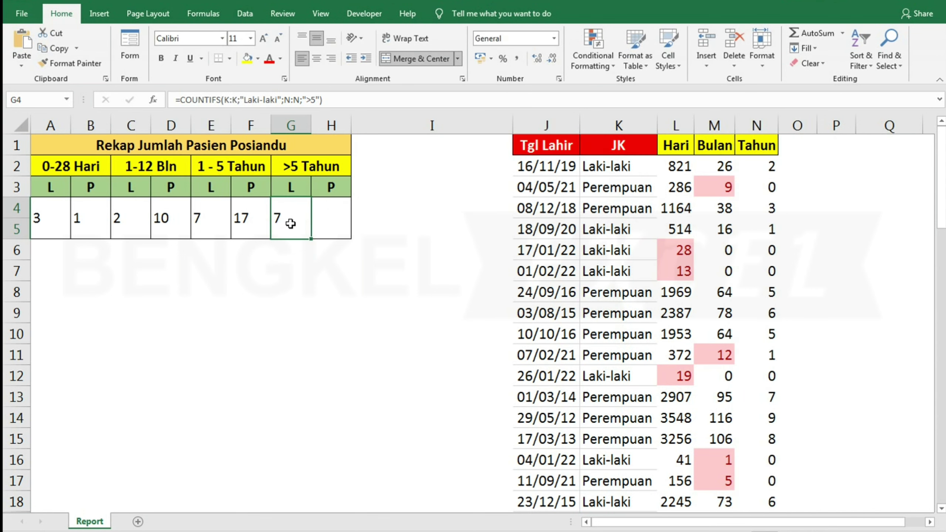
Copy G4's male over-5 COUNTIFS formula text
{"action": "double_click", "coordinate": [291, 223]}
{"action": "left_click_drag", "start_coordinate": [507, 219], "coordinate": [274, 220]}
{"action": "right_click", "coordinate": [327, 220]}
{"action": "left_click", "coordinate": [346, 247]}
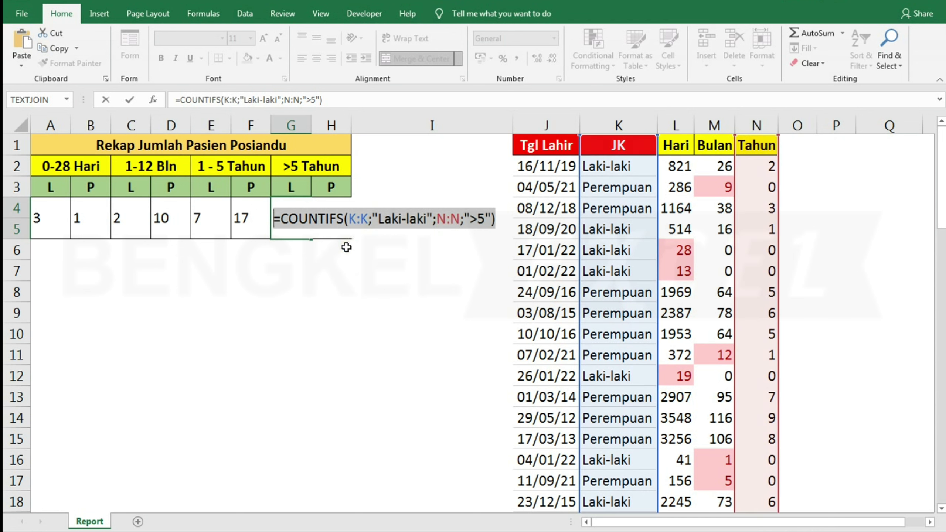
Paste the formula into H4 with "Perempuan" instead of "Laki-laki", giving 9
{"action": "left_click", "coordinate": [321, 216]}
{"action": "right_click", "coordinate": [333, 216]}
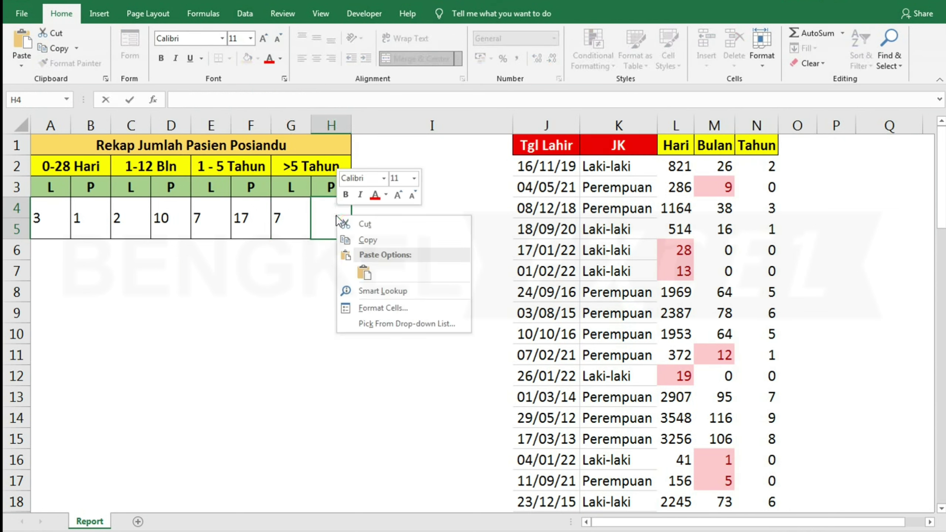
{"action": "left_click", "coordinate": [364, 272]}
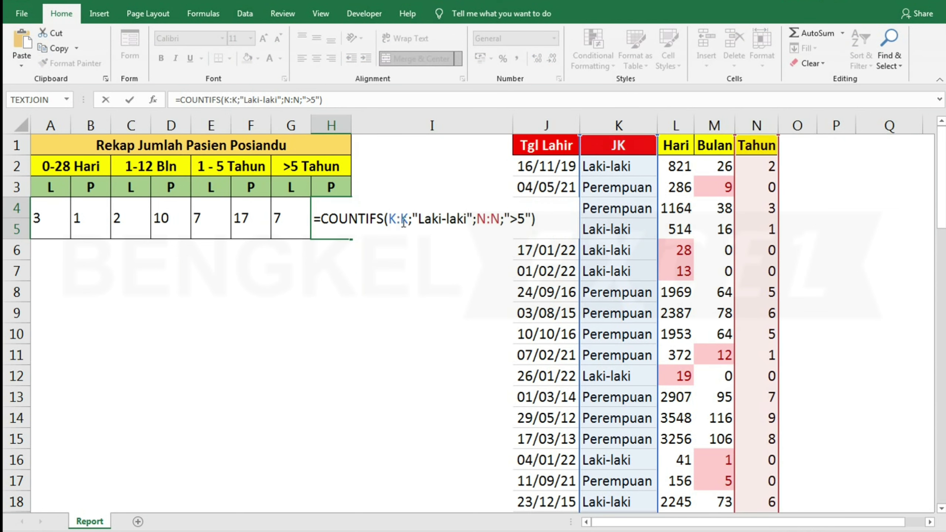
{"action": "left_click_drag", "start_coordinate": [467, 218], "coordinate": [419, 225]}
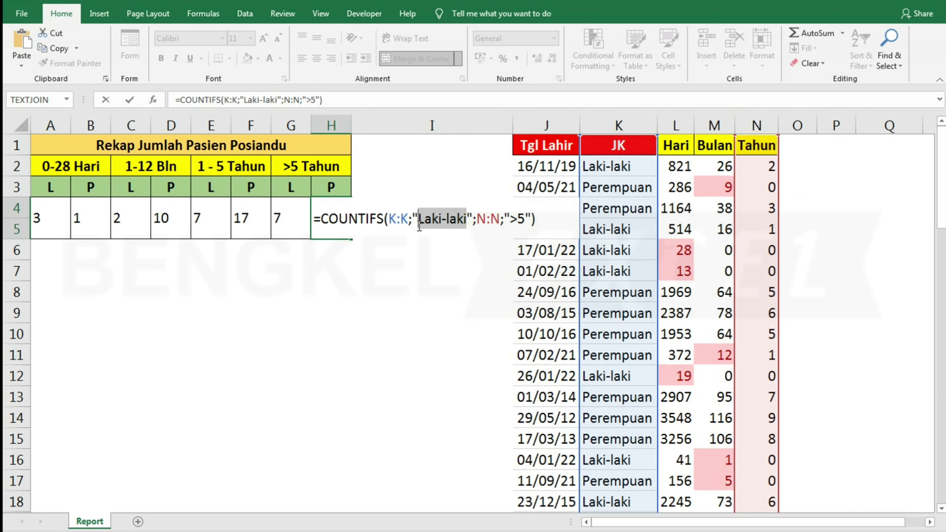
{"action": "type", "text": "Perem"}
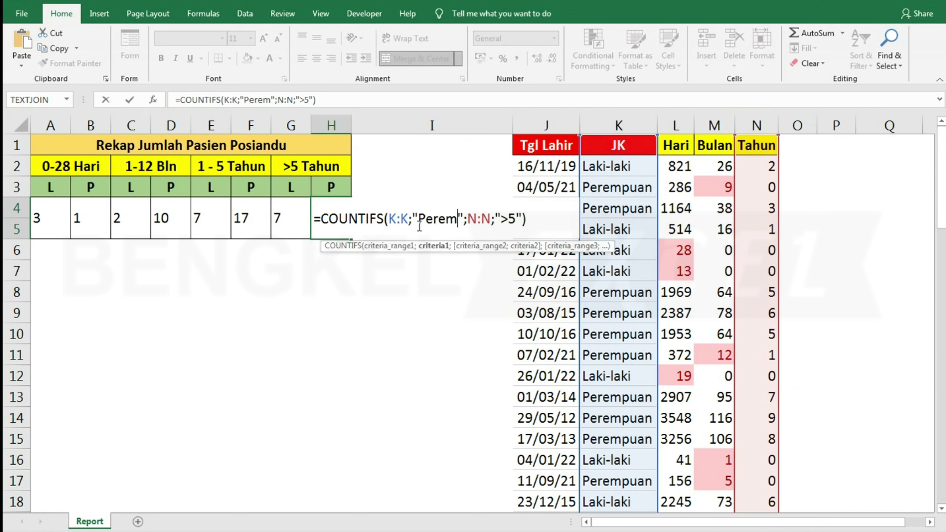
{"action": "type", "text": "puan"}
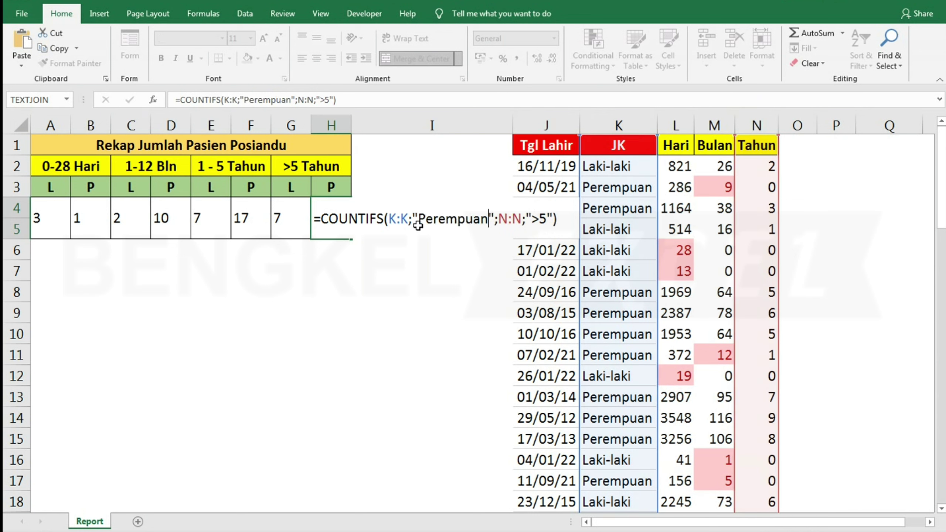
{"action": "key", "text": "Return"}
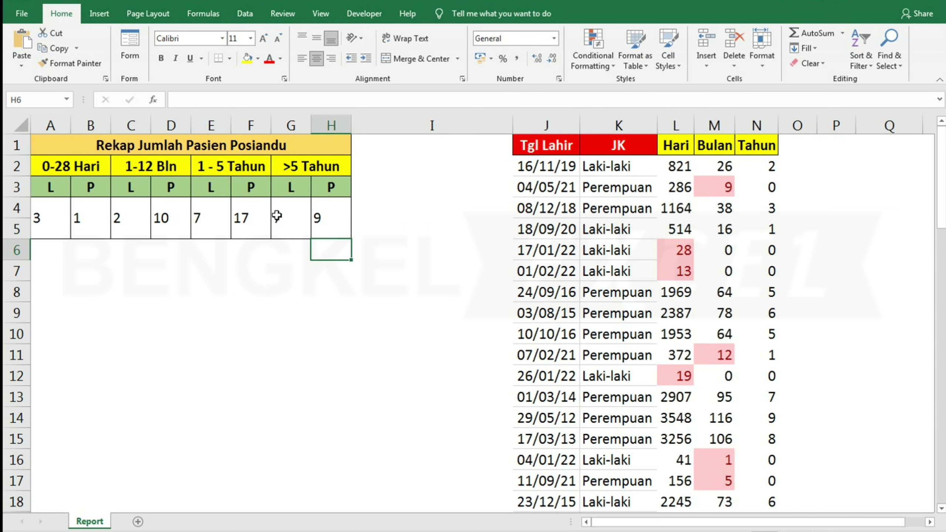
{"action": "left_click", "coordinate": [312, 215]}
Center-align the row 4 counts 3, 1, 2, 10, 7, 17, 7 and 9
{"action": "left_click", "coordinate": [276, 215]}
{"action": "left_click", "coordinate": [237, 216]}
{"action": "left_click", "coordinate": [196, 216]}
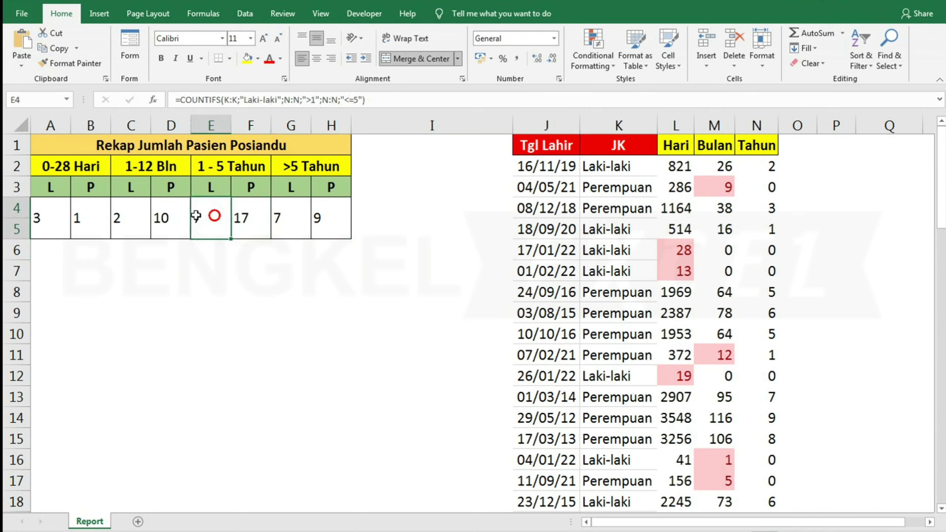
{"action": "left_click", "coordinate": [171, 216]}
{"action": "left_click", "coordinate": [43, 215]}
{"action": "left_click_drag", "start_coordinate": [47, 215], "coordinate": [296, 216]}
{"action": "left_click", "coordinate": [316, 58]}
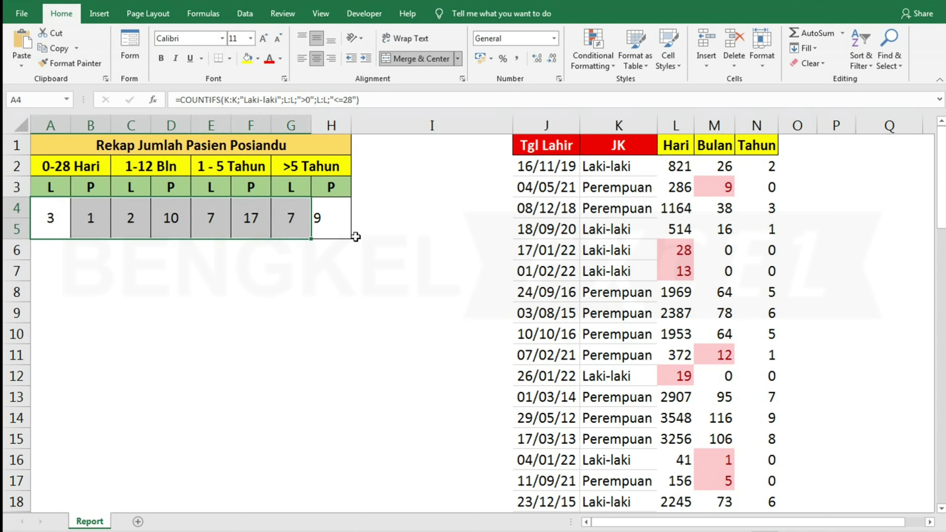
{"action": "left_click", "coordinate": [337, 224]}
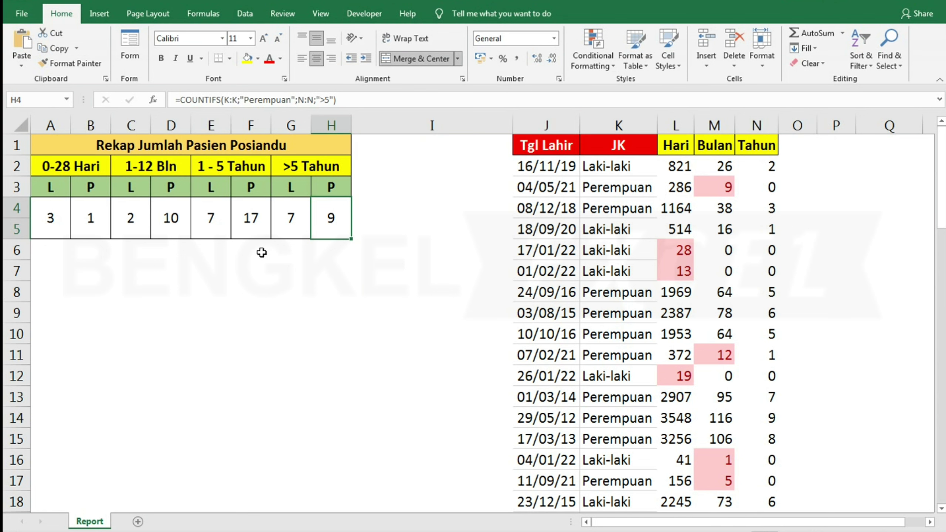
{"action": "left_click", "coordinate": [382, 223]}
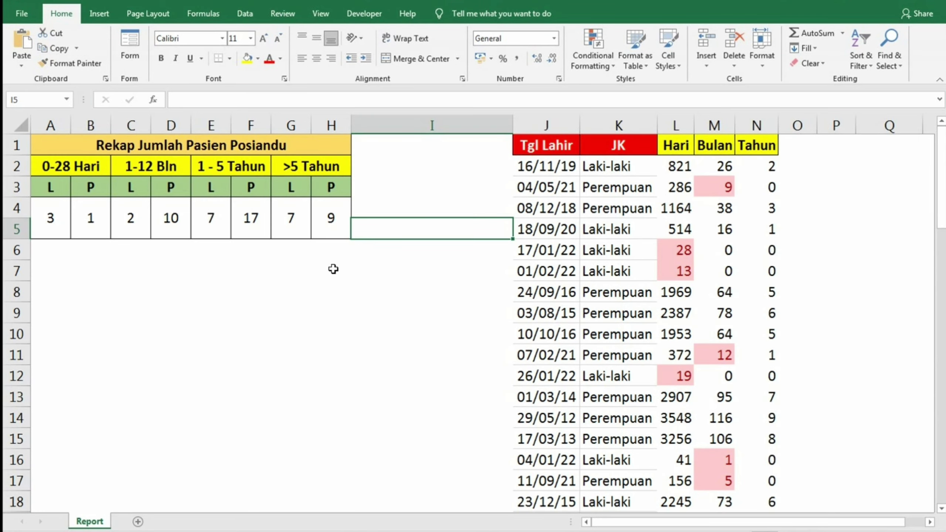